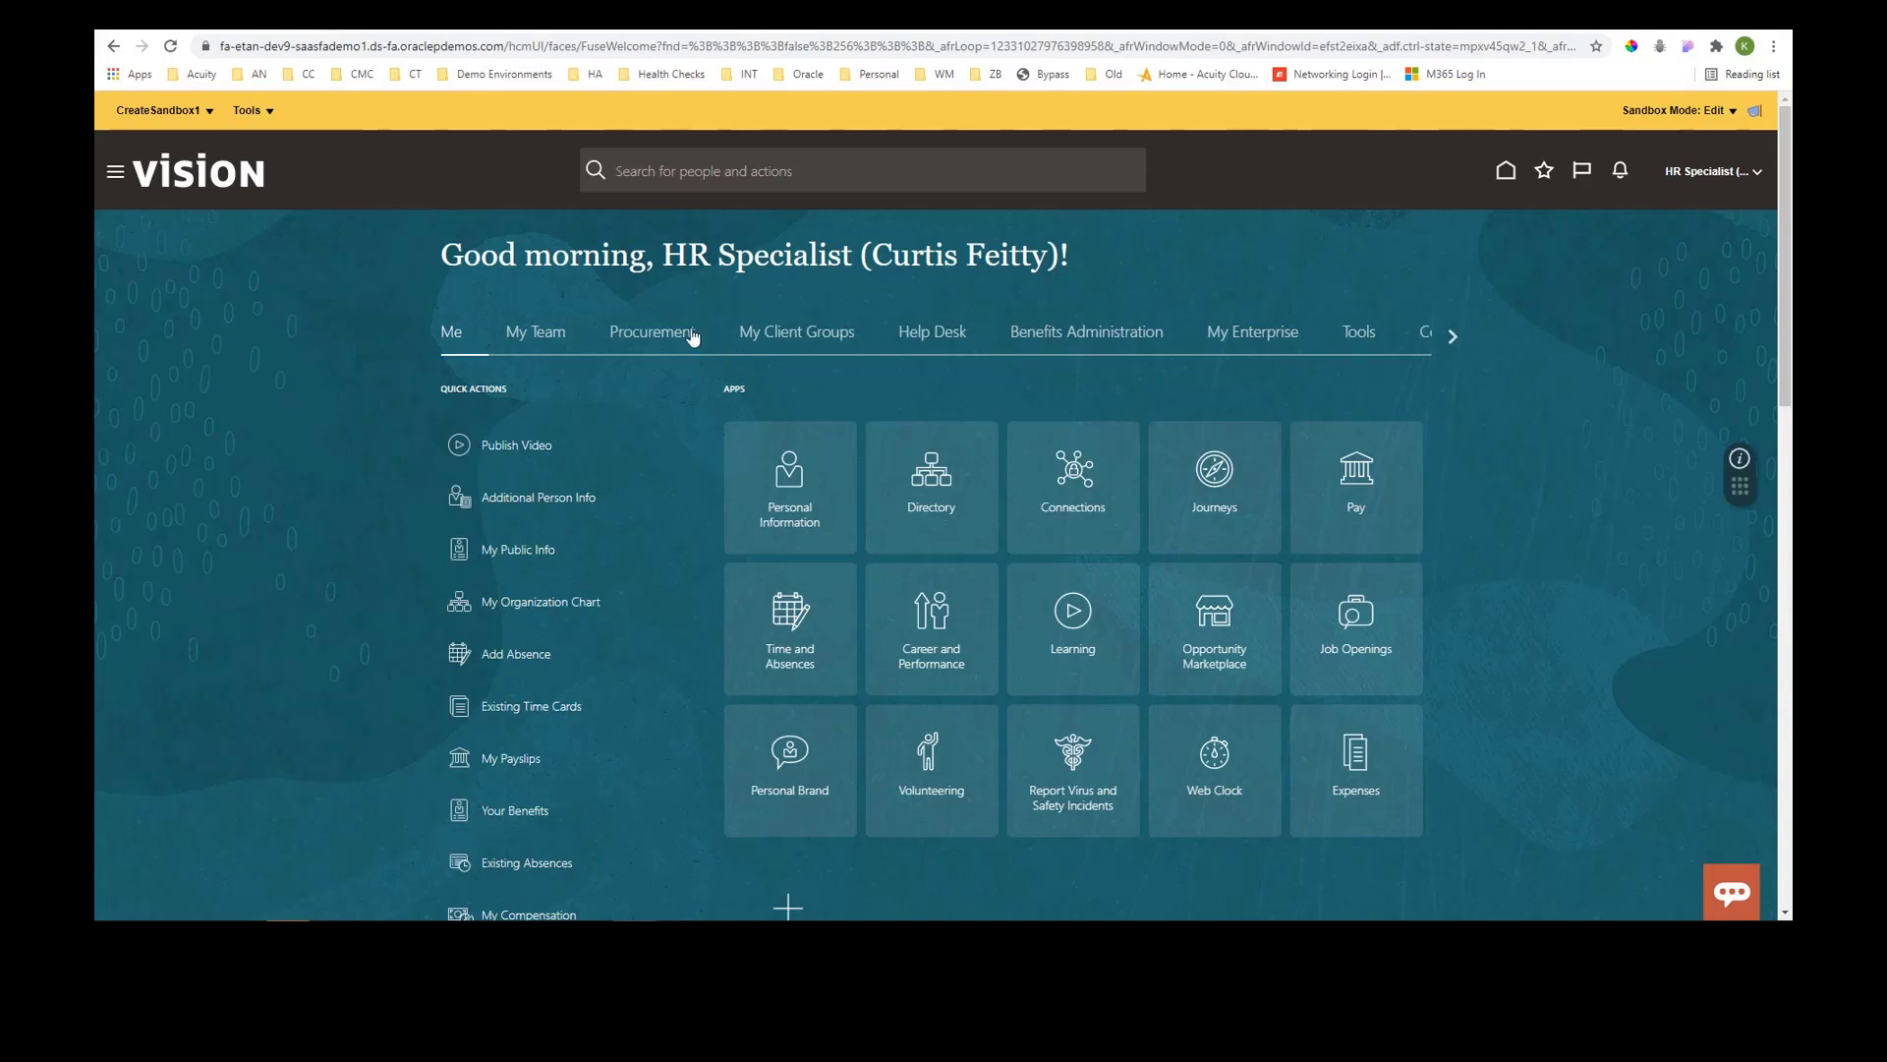
- Open the Structure tool to reach the navigation configuration
left_click(252, 110)
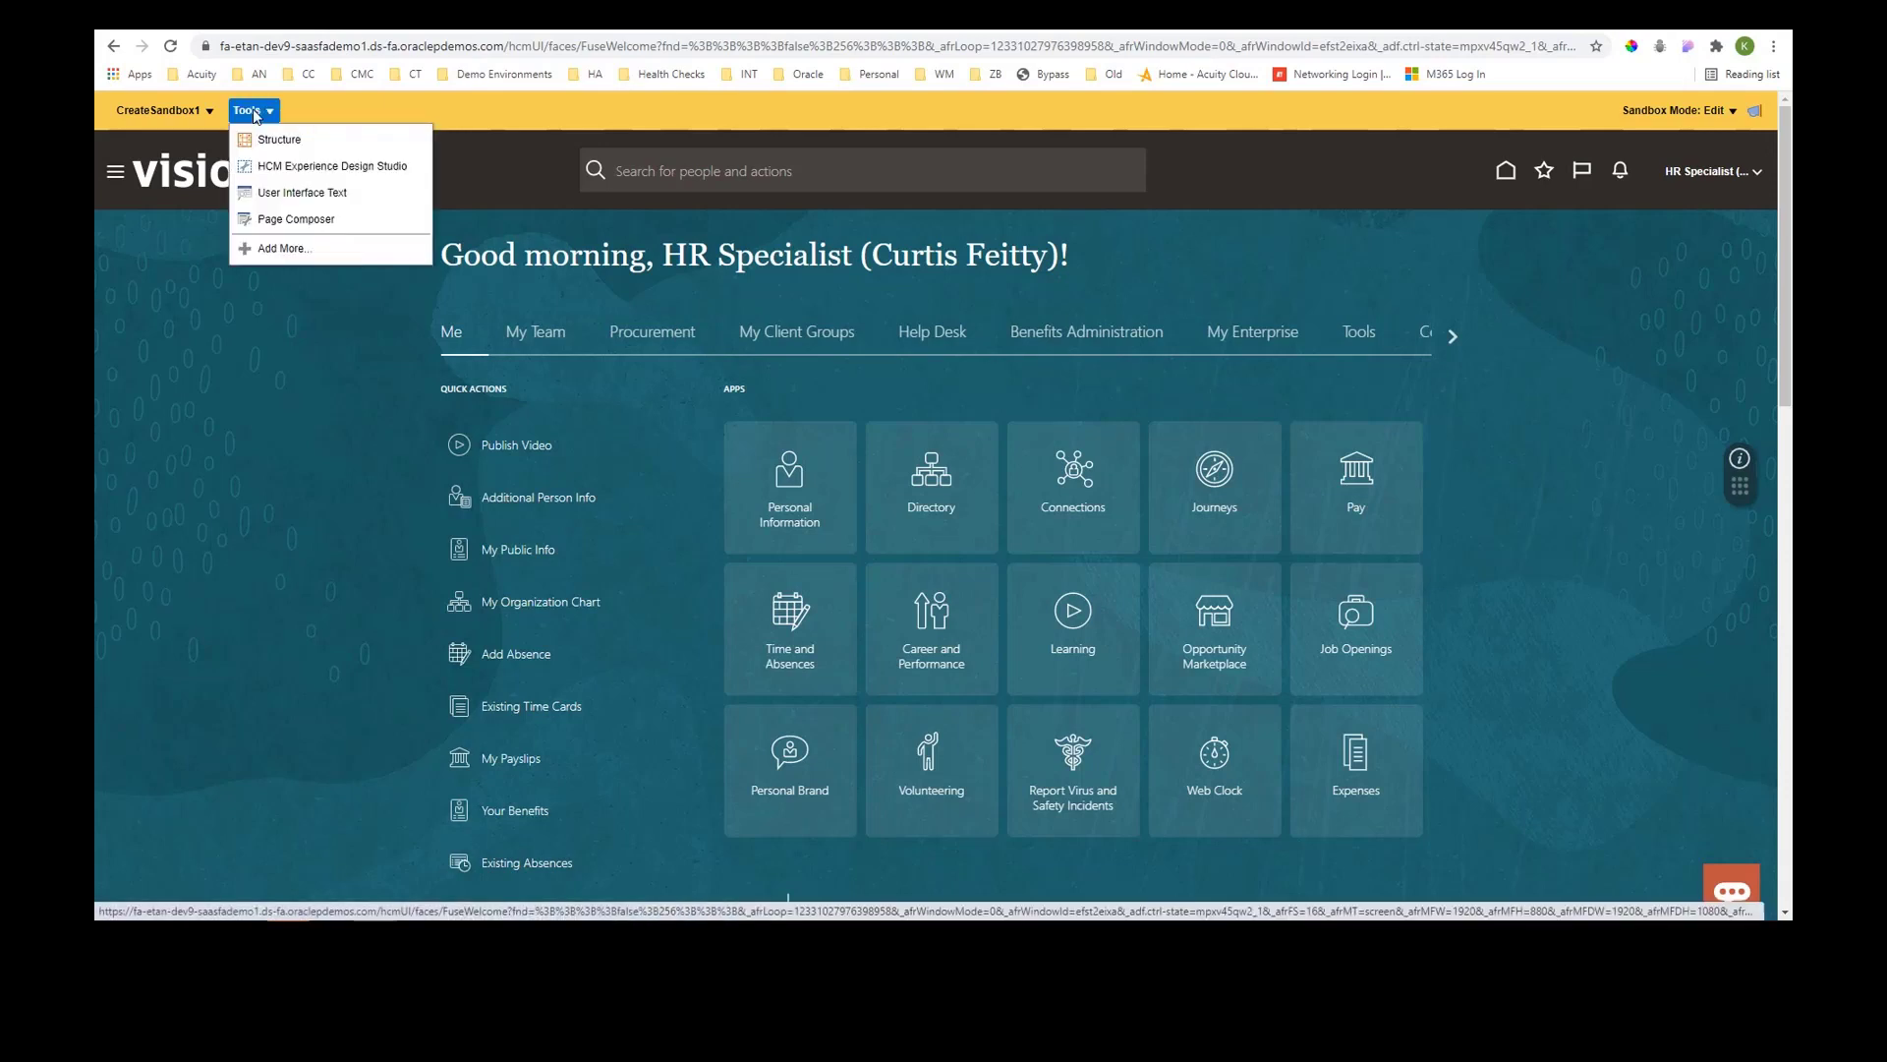
left_click(278, 140)
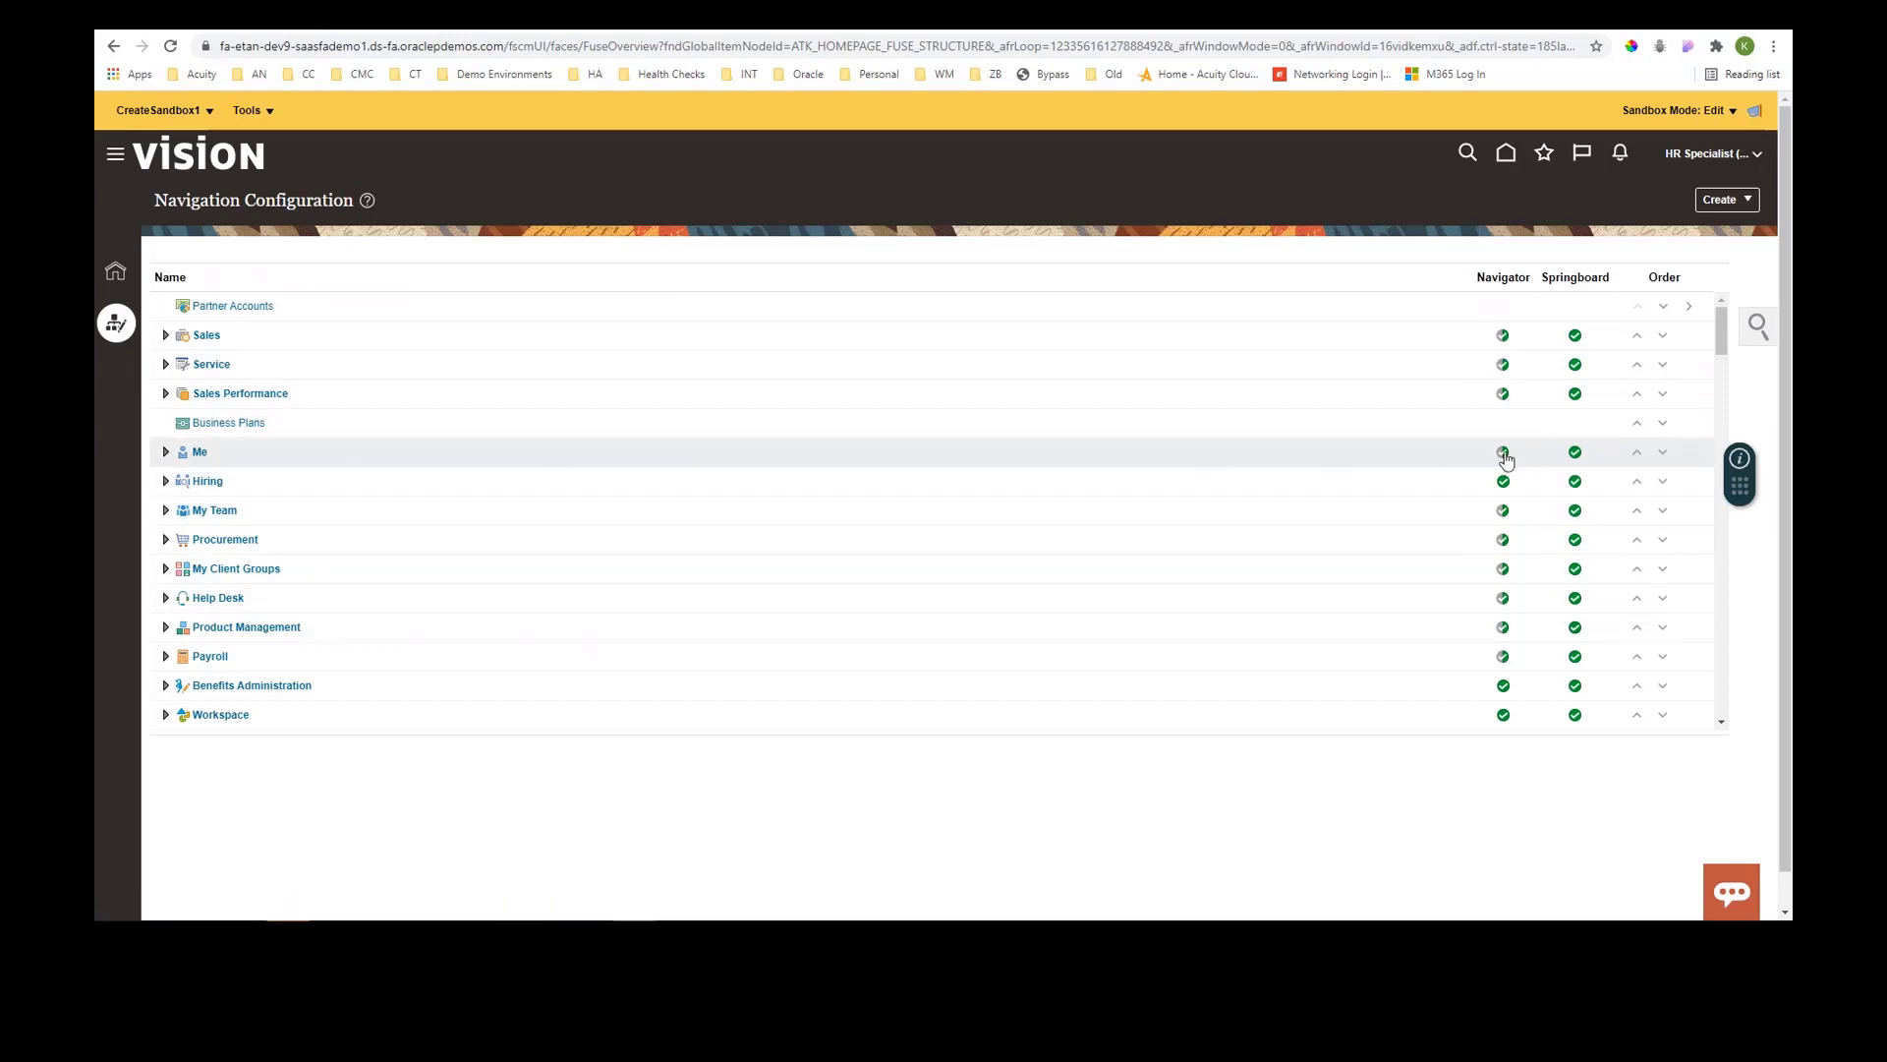
- Open the Sales group and validate its Show on Navigator EL expression in the Expression Editor, then close it
mouse_move(1505, 454)
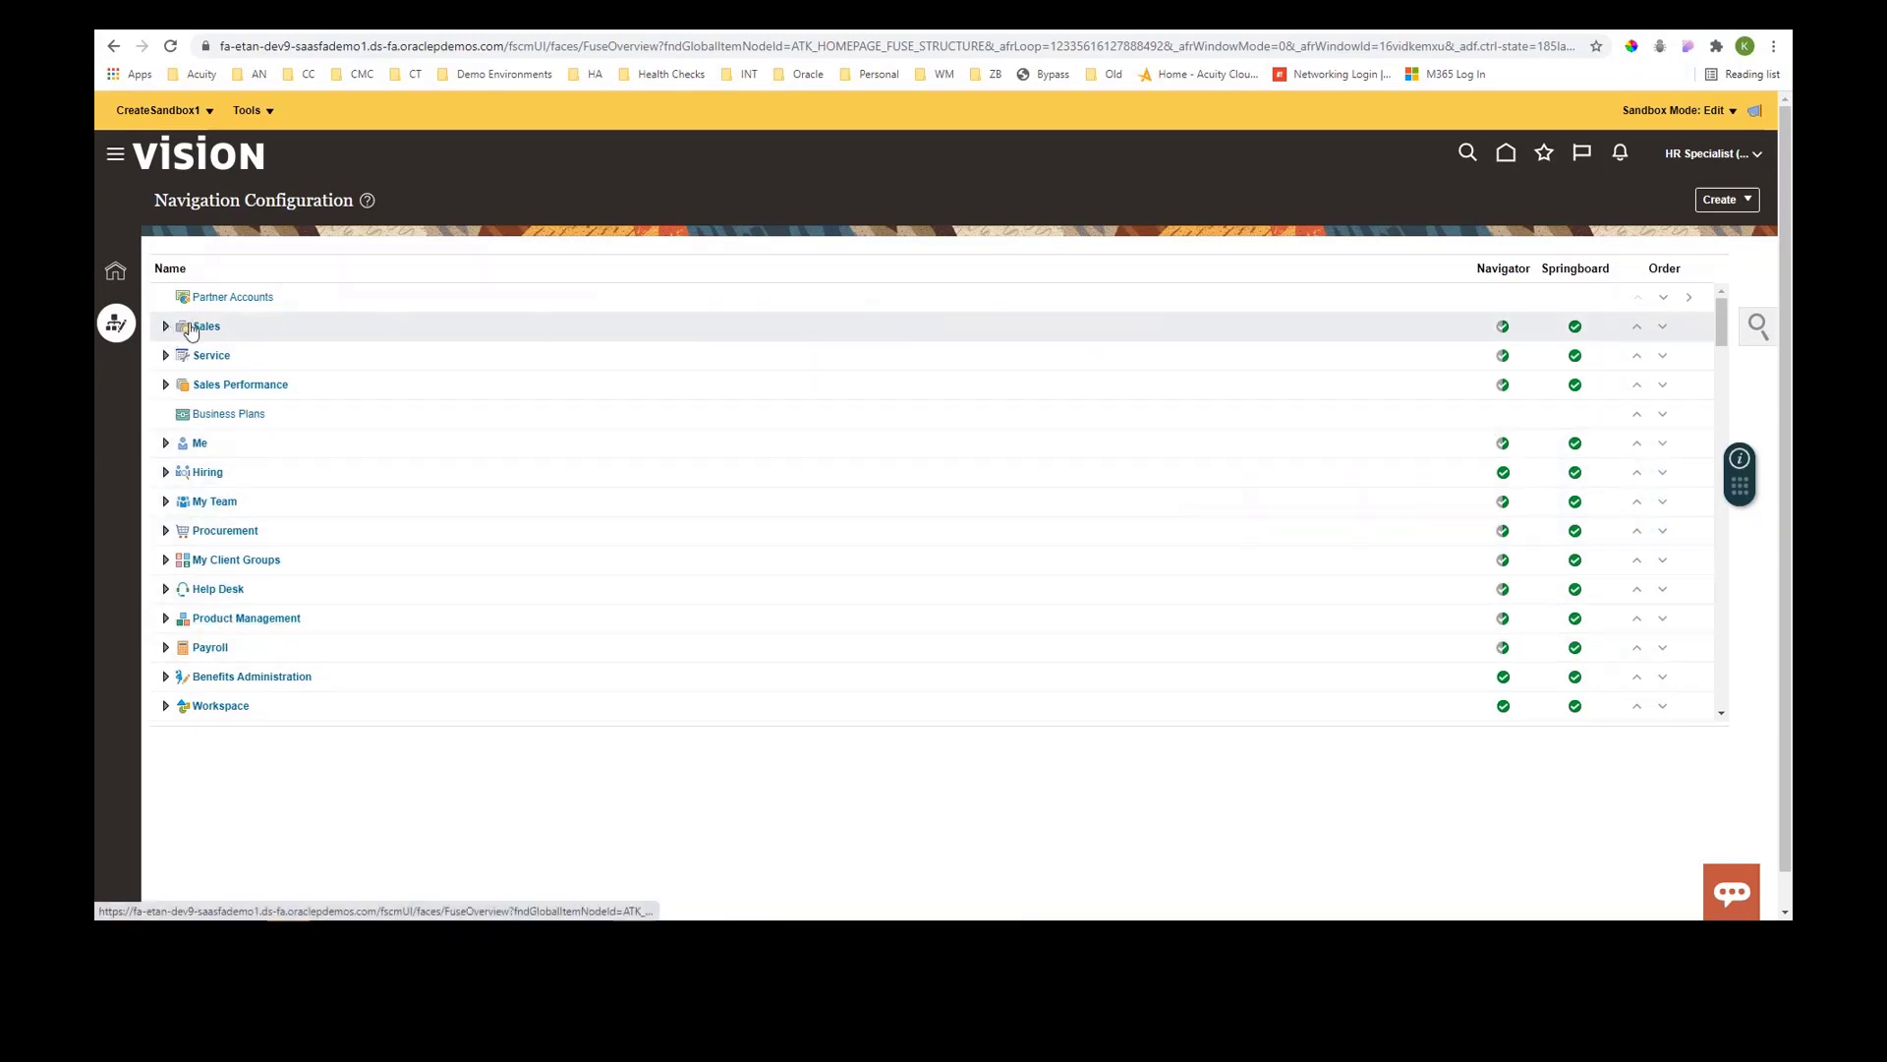
left_click(203, 333)
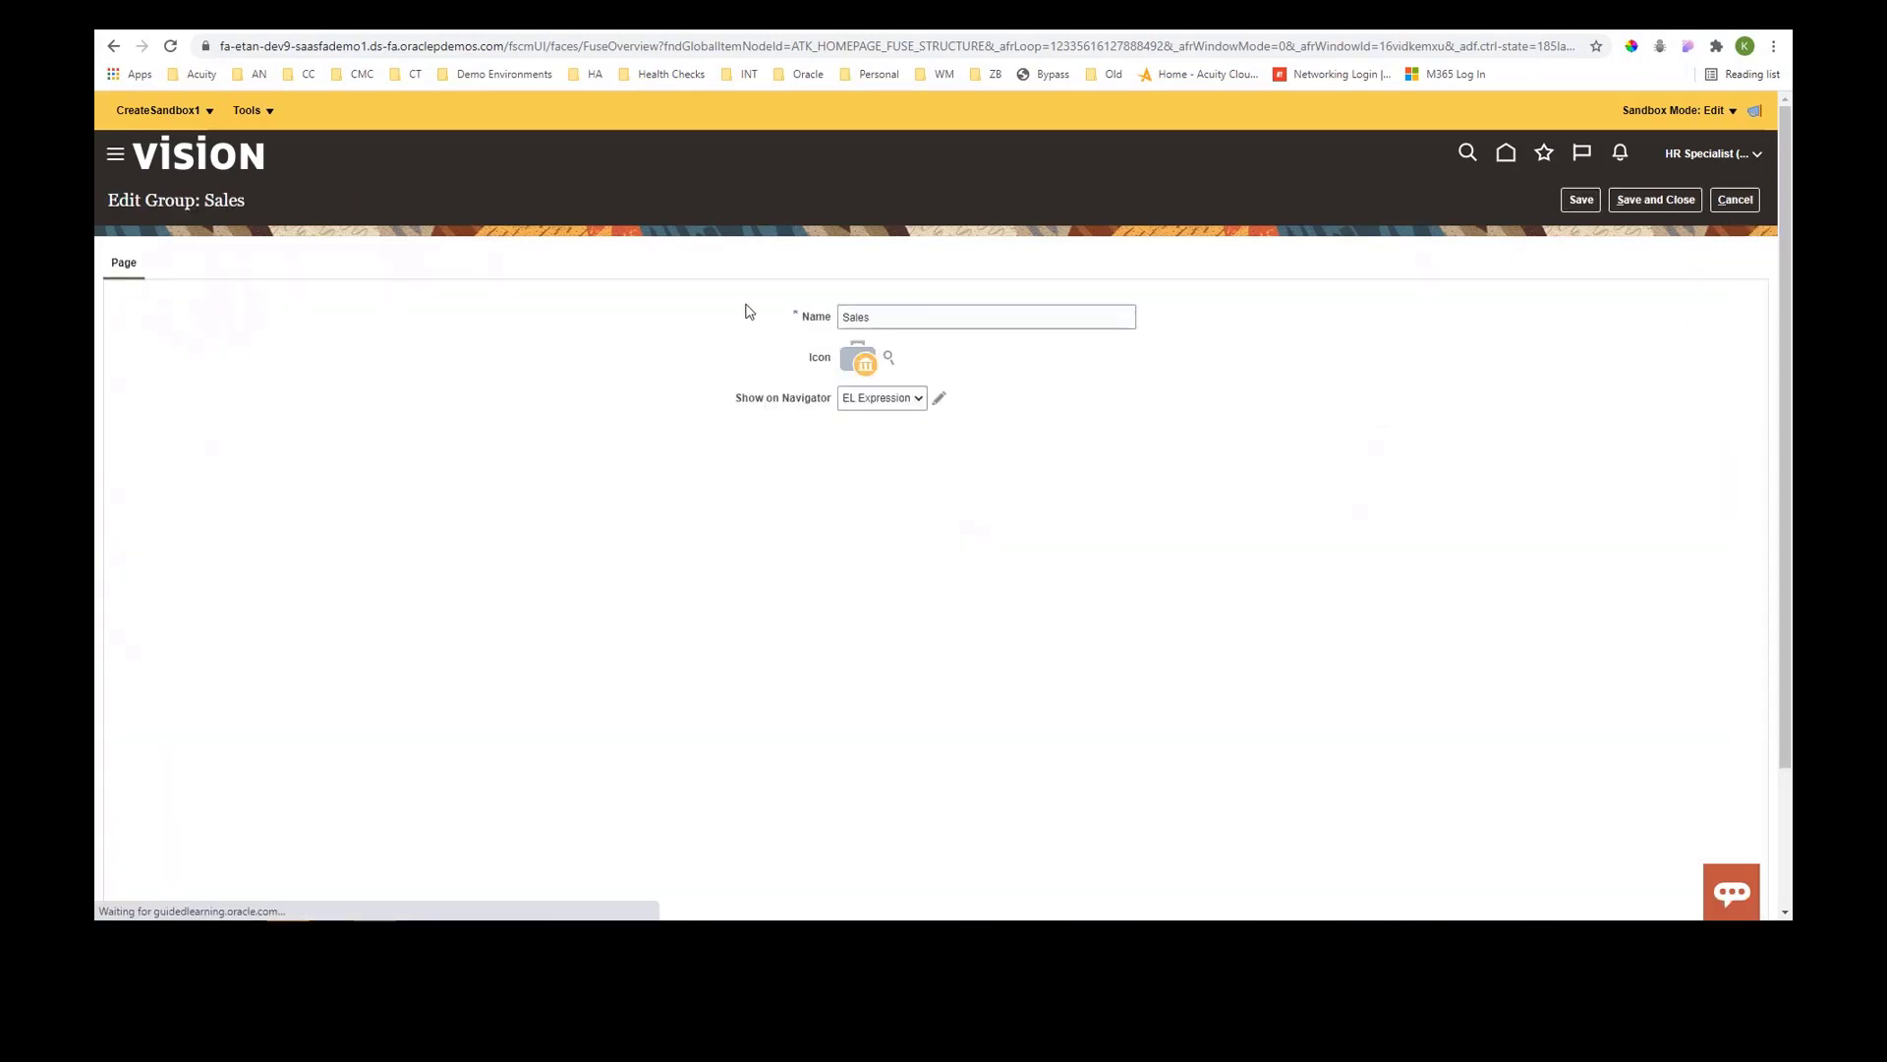
left_click_drag(882, 315, 821, 320)
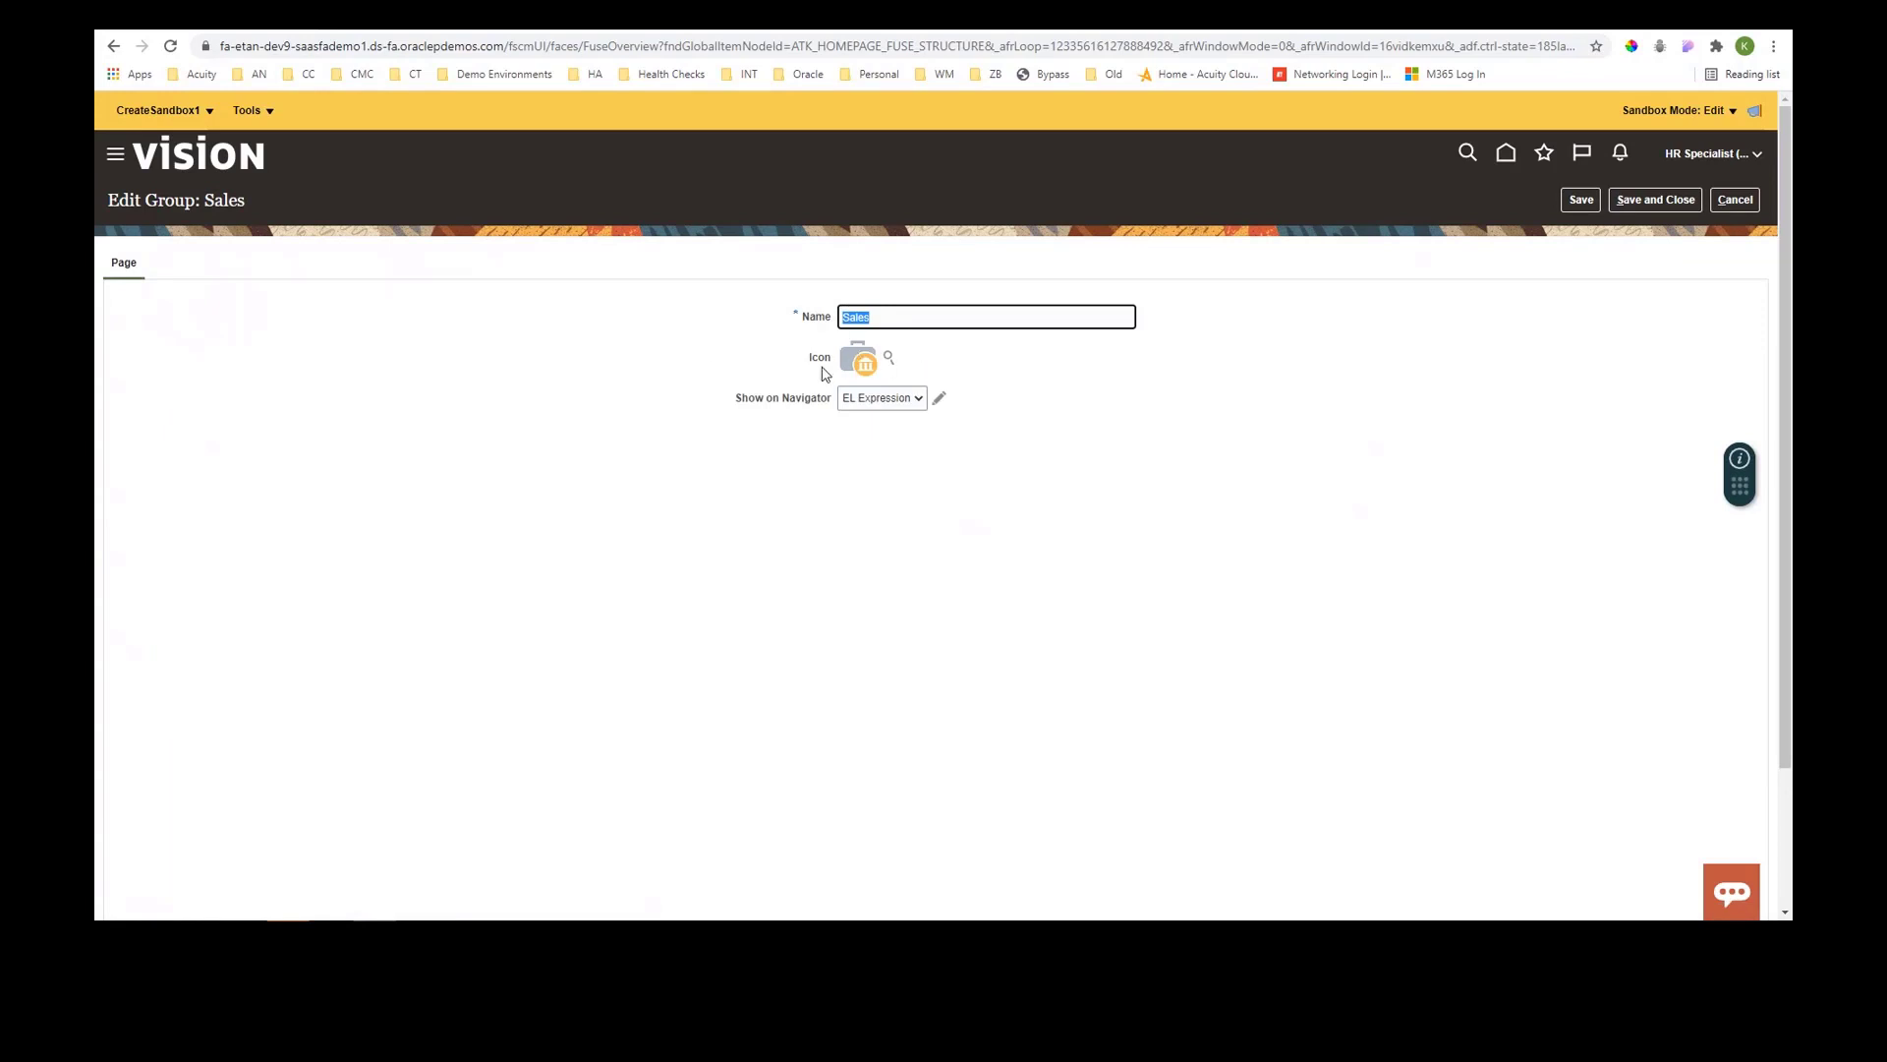
left_click(922, 399)
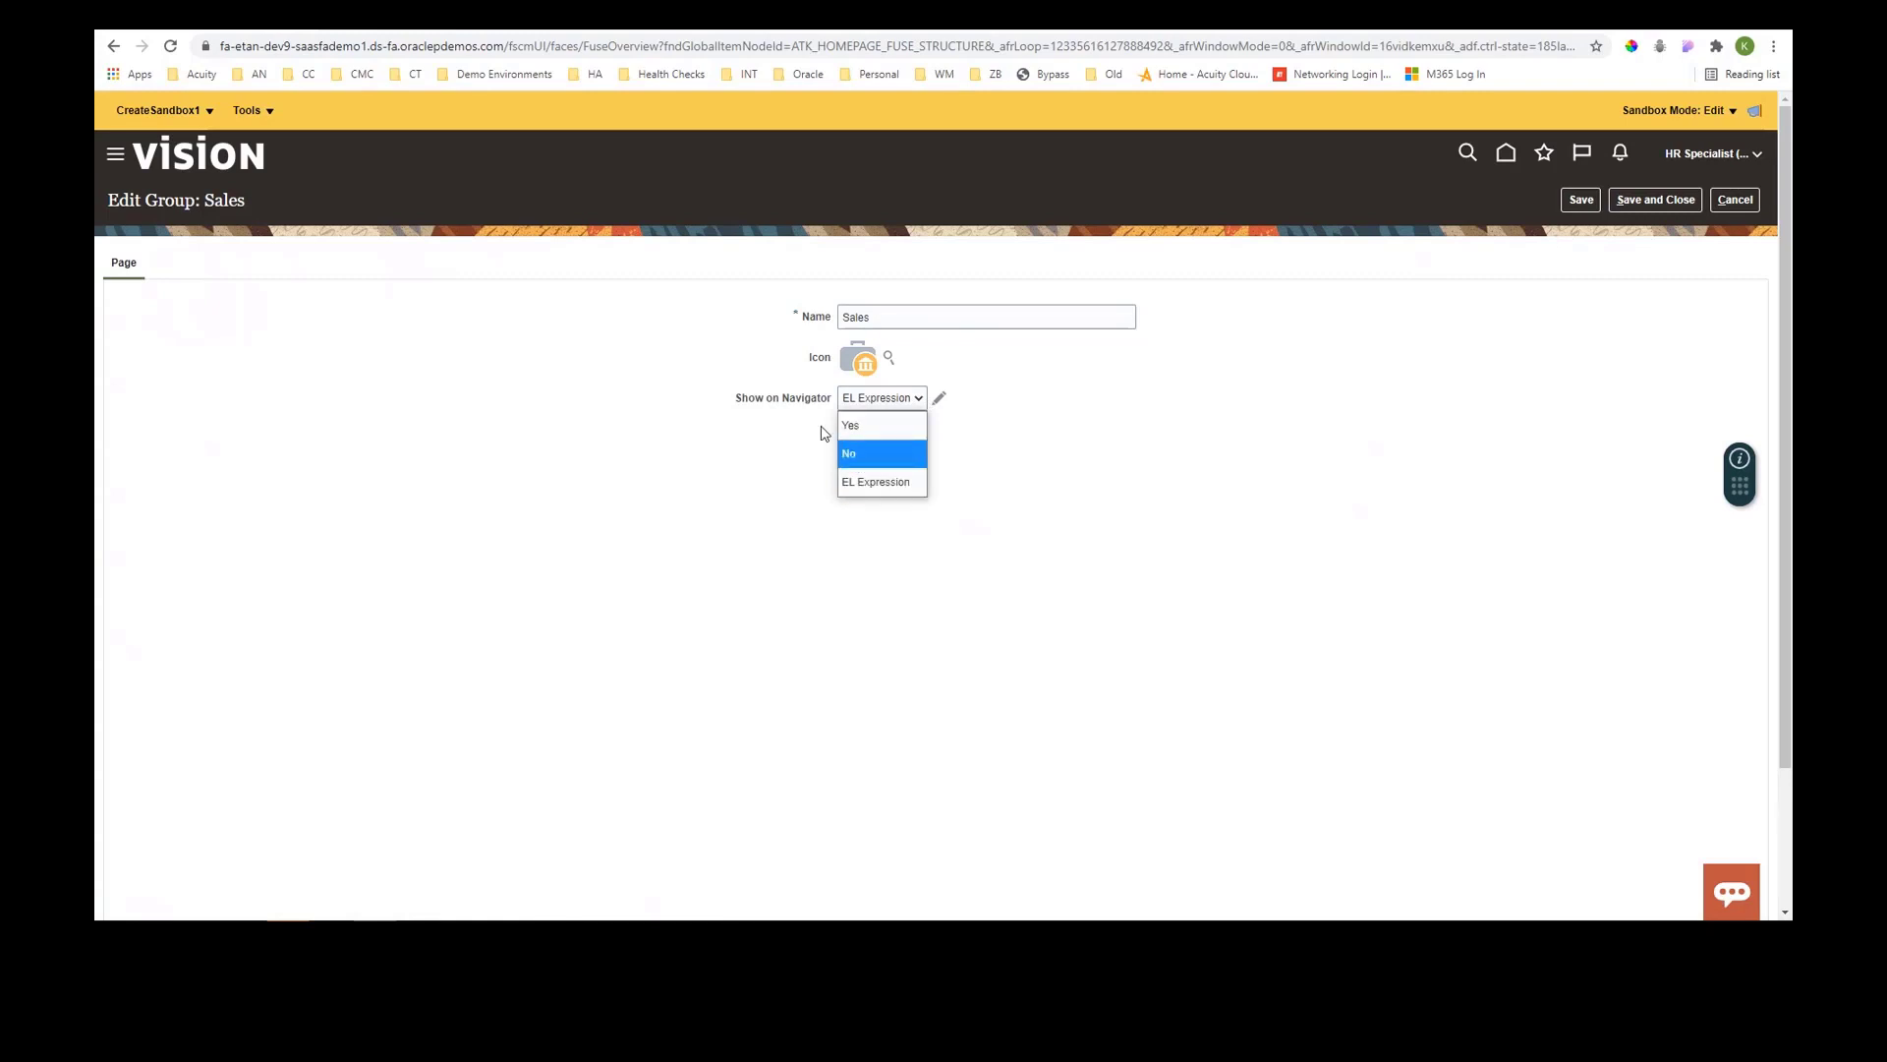
left_click(842, 473)
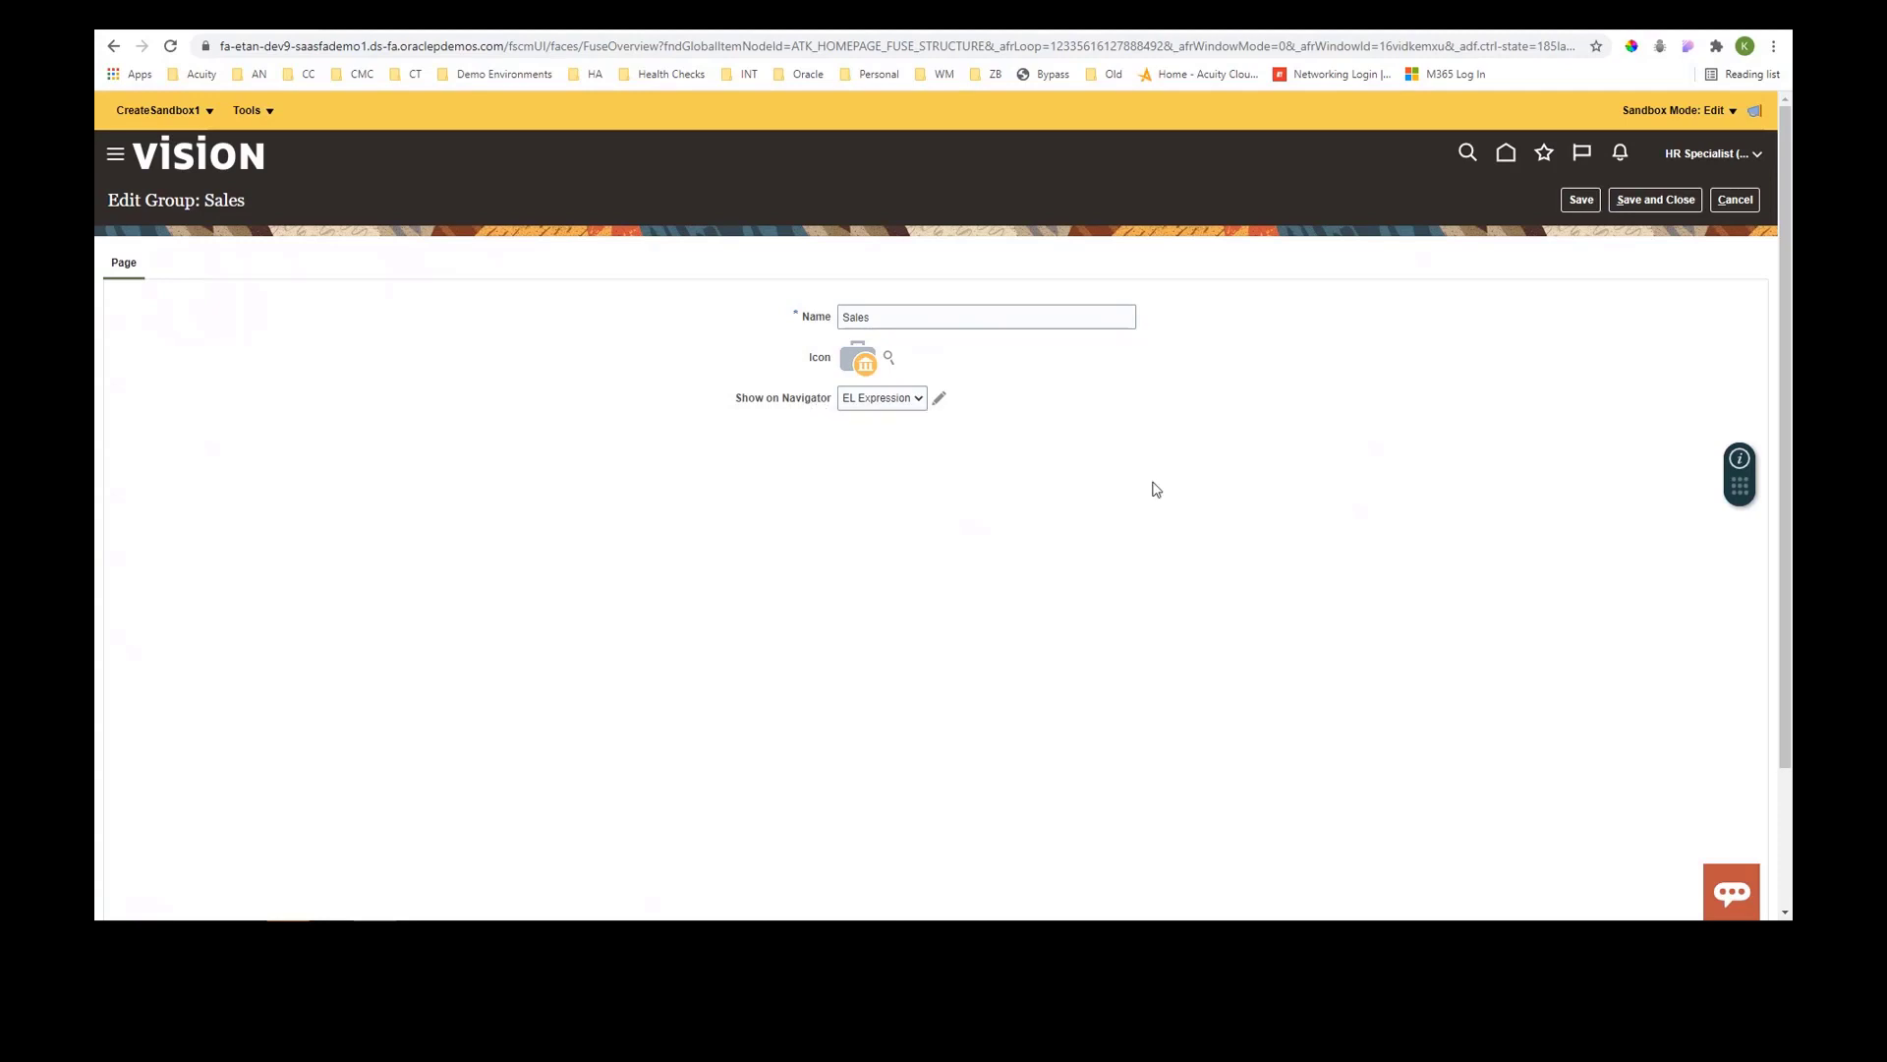
left_click(939, 403)
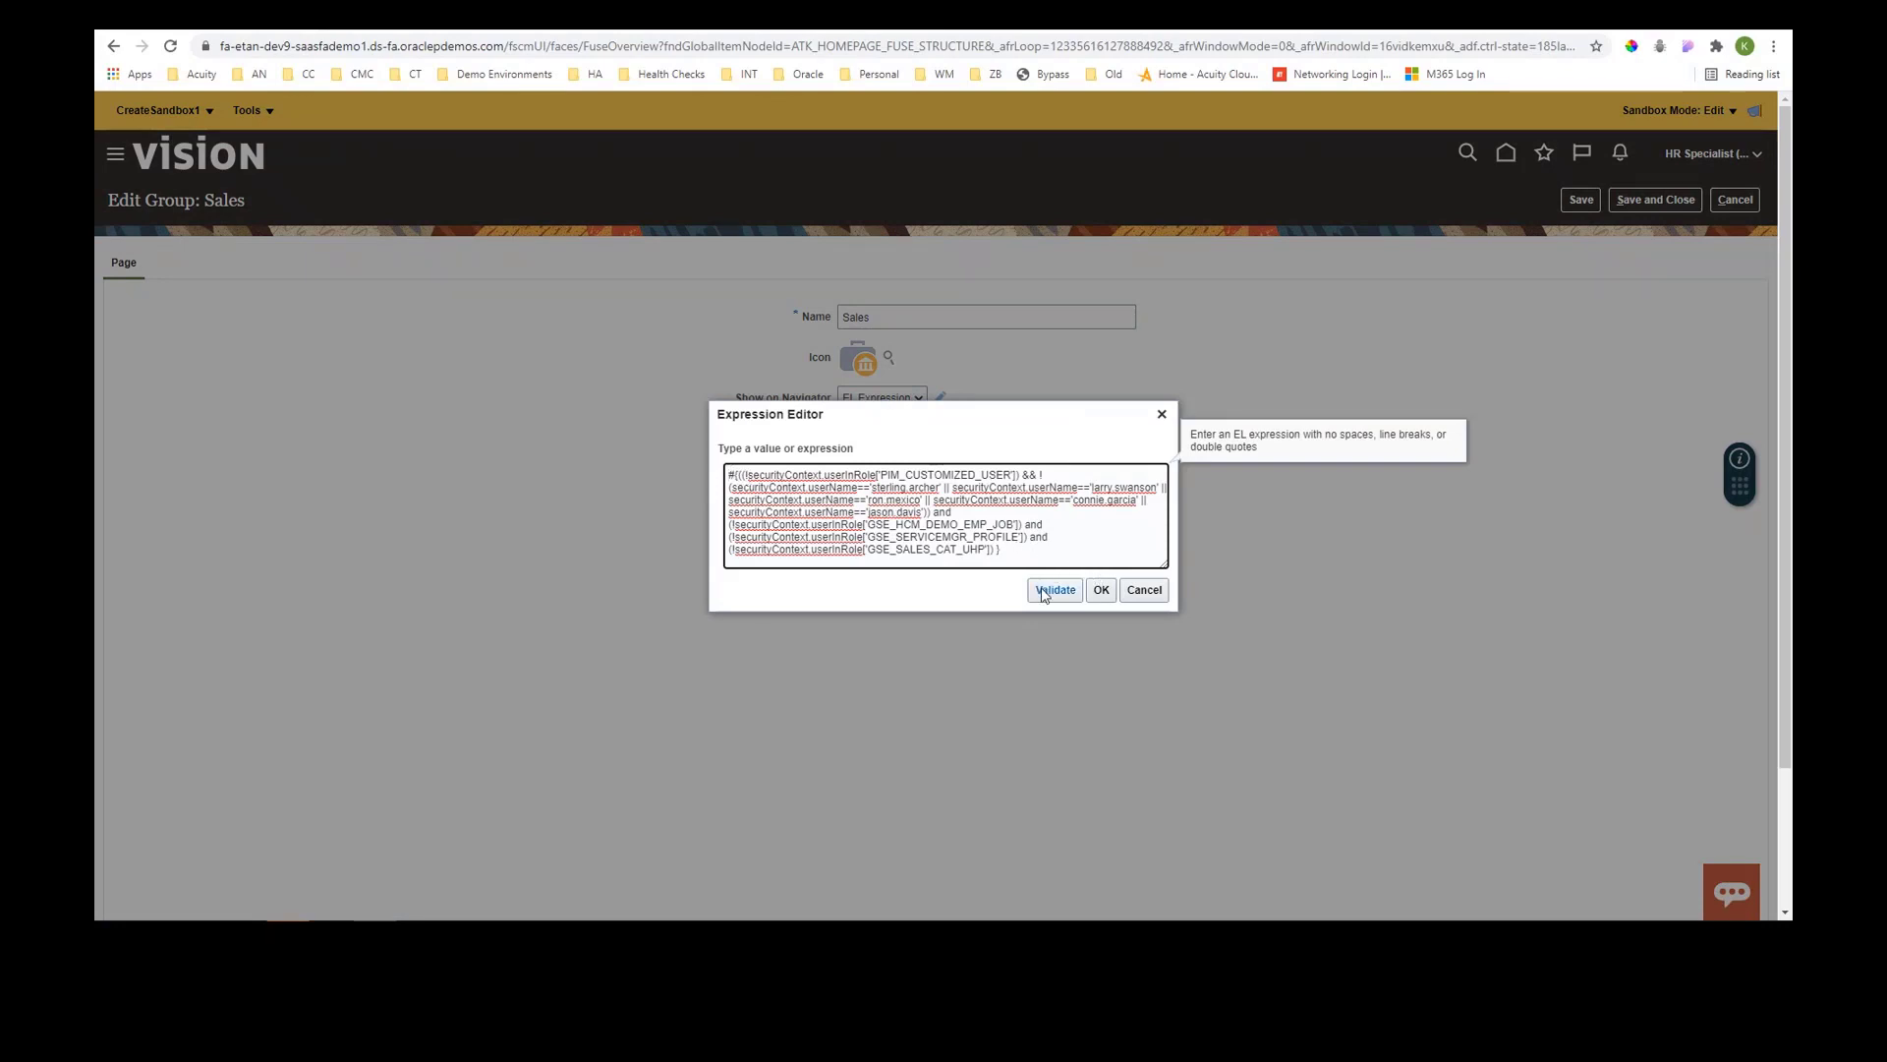
left_click(1044, 592)
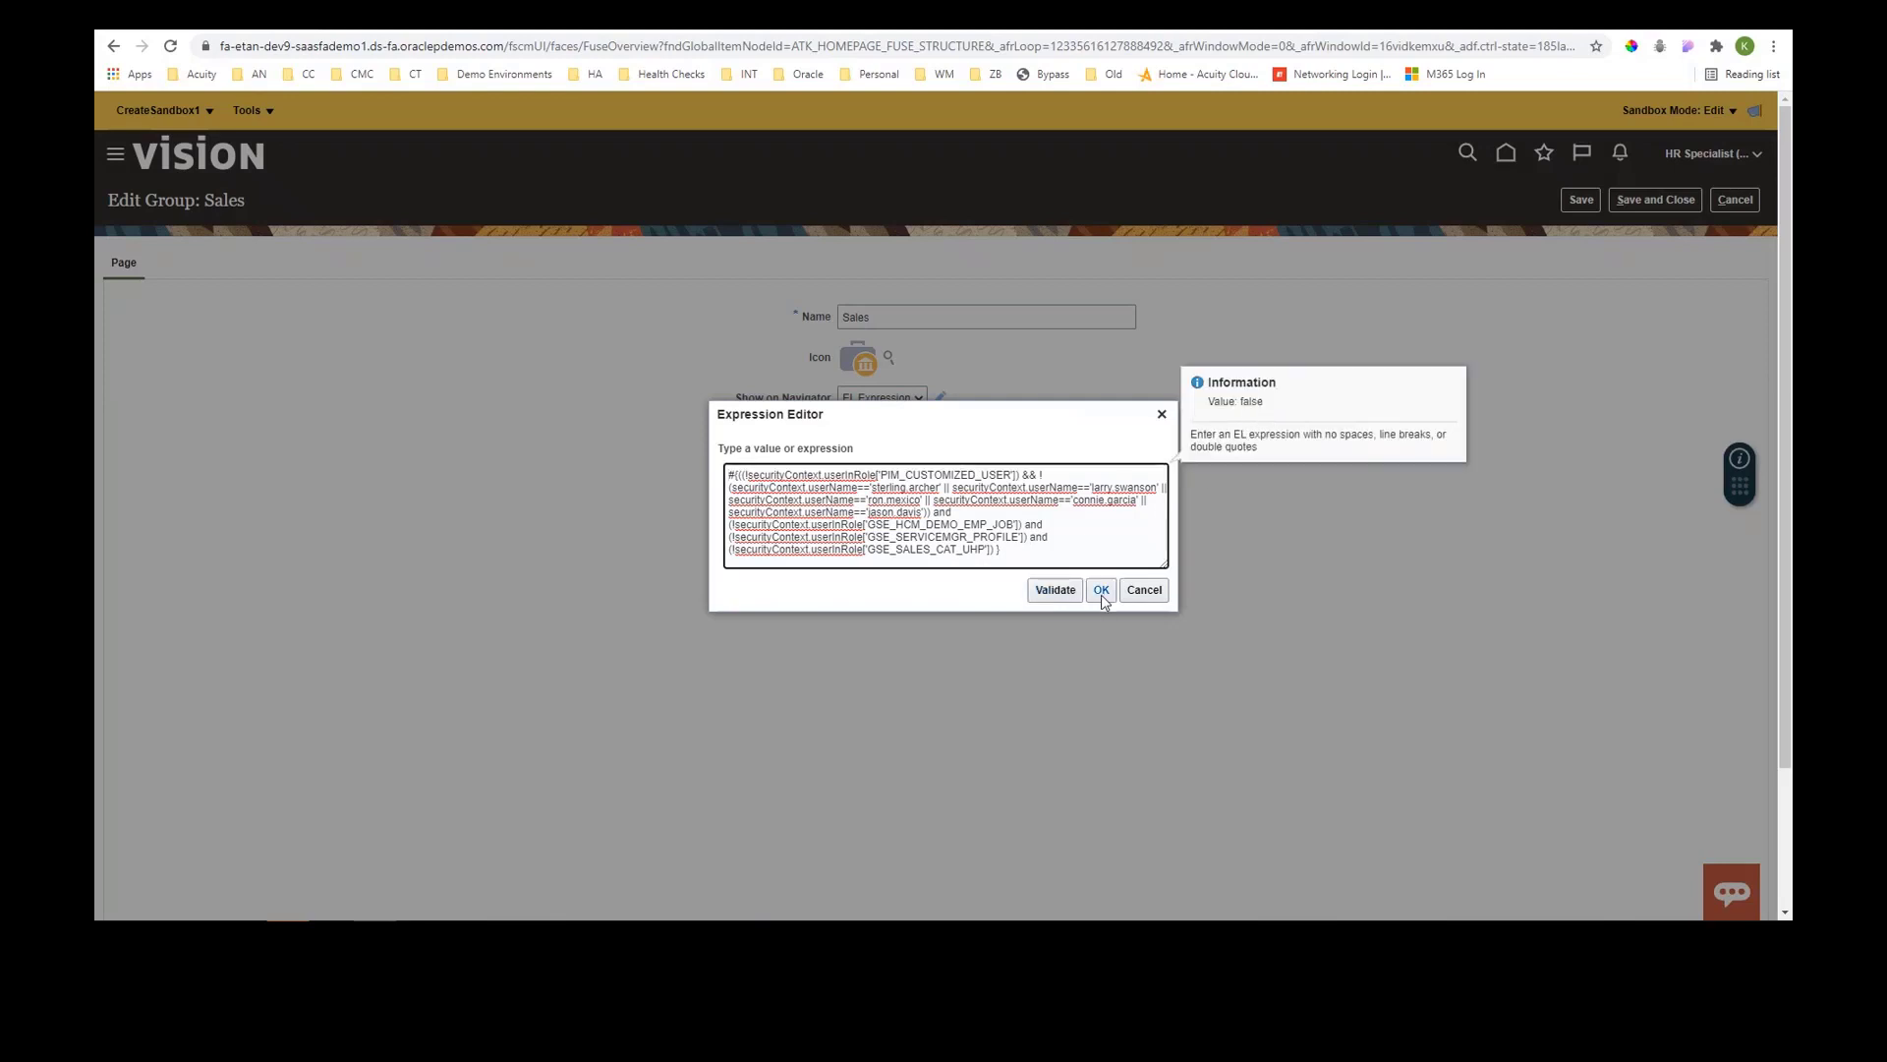
left_click(1150, 592)
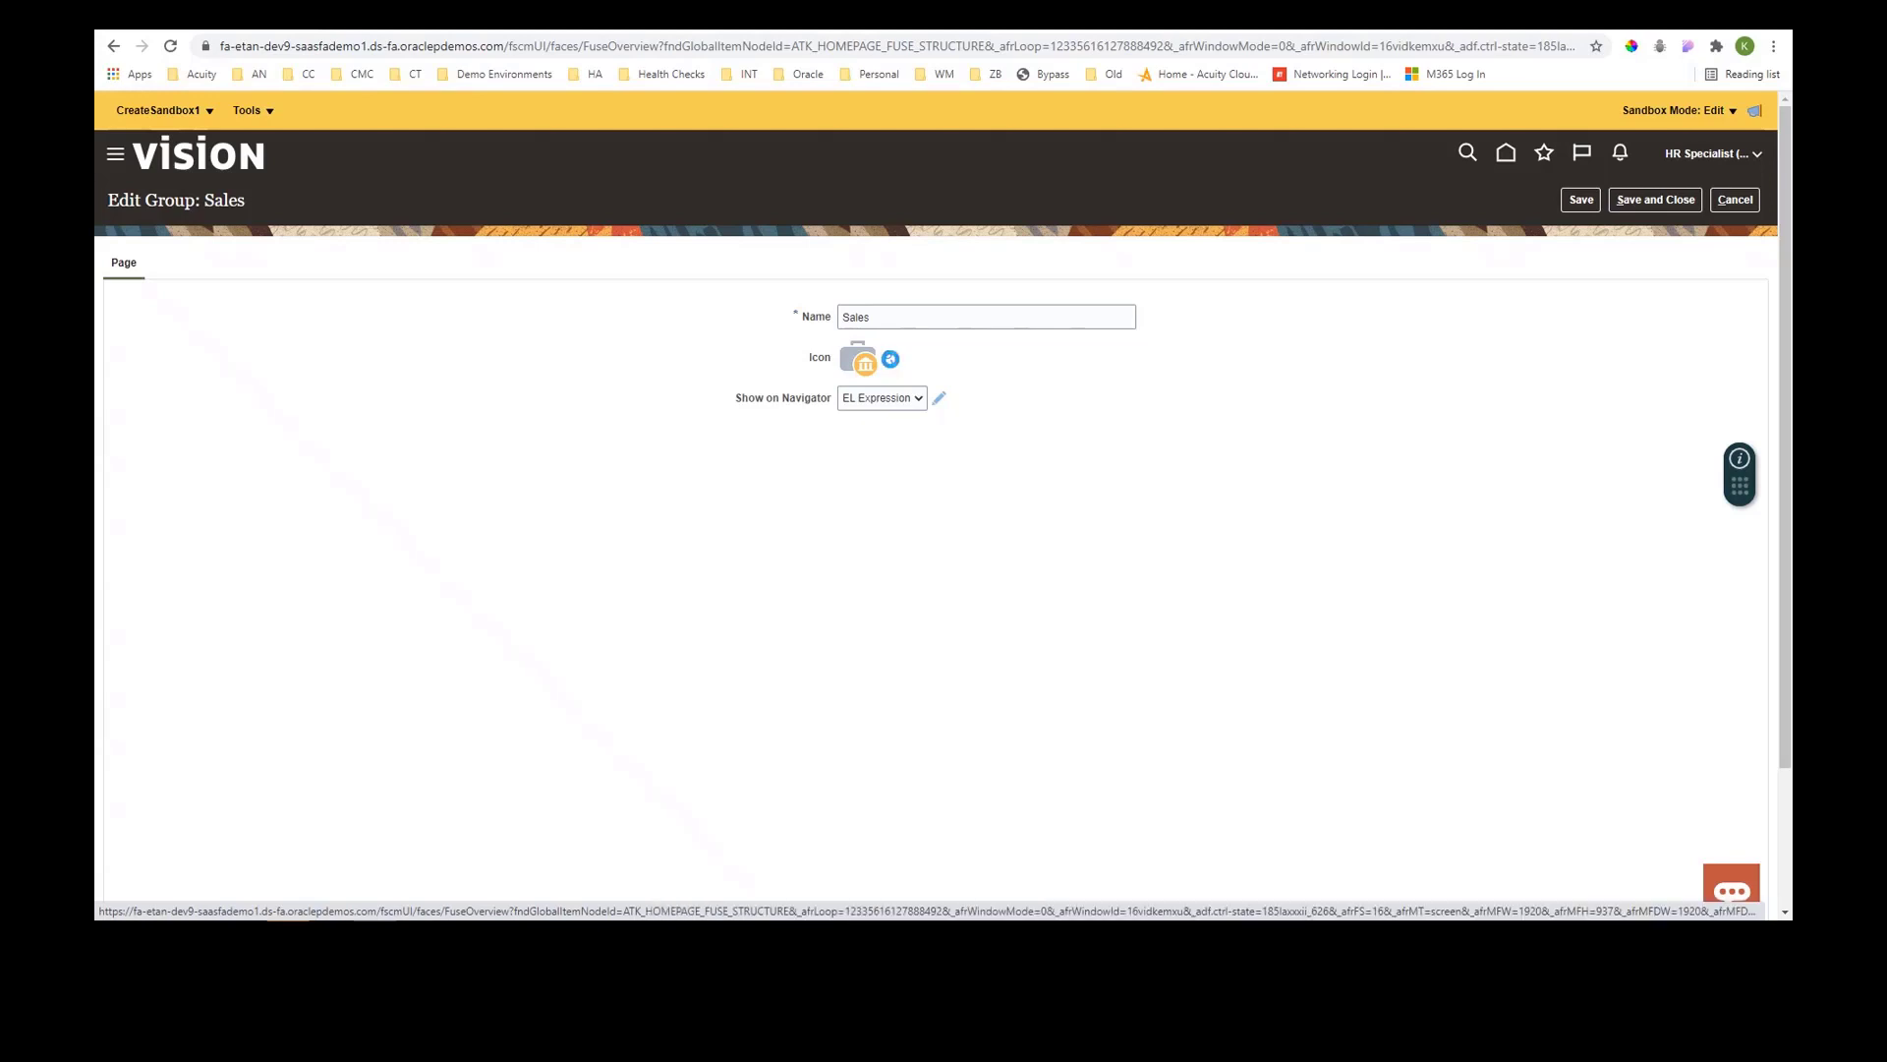
- Browse the page entry icon choices for the Sales group without picking one
left_click(890, 358)
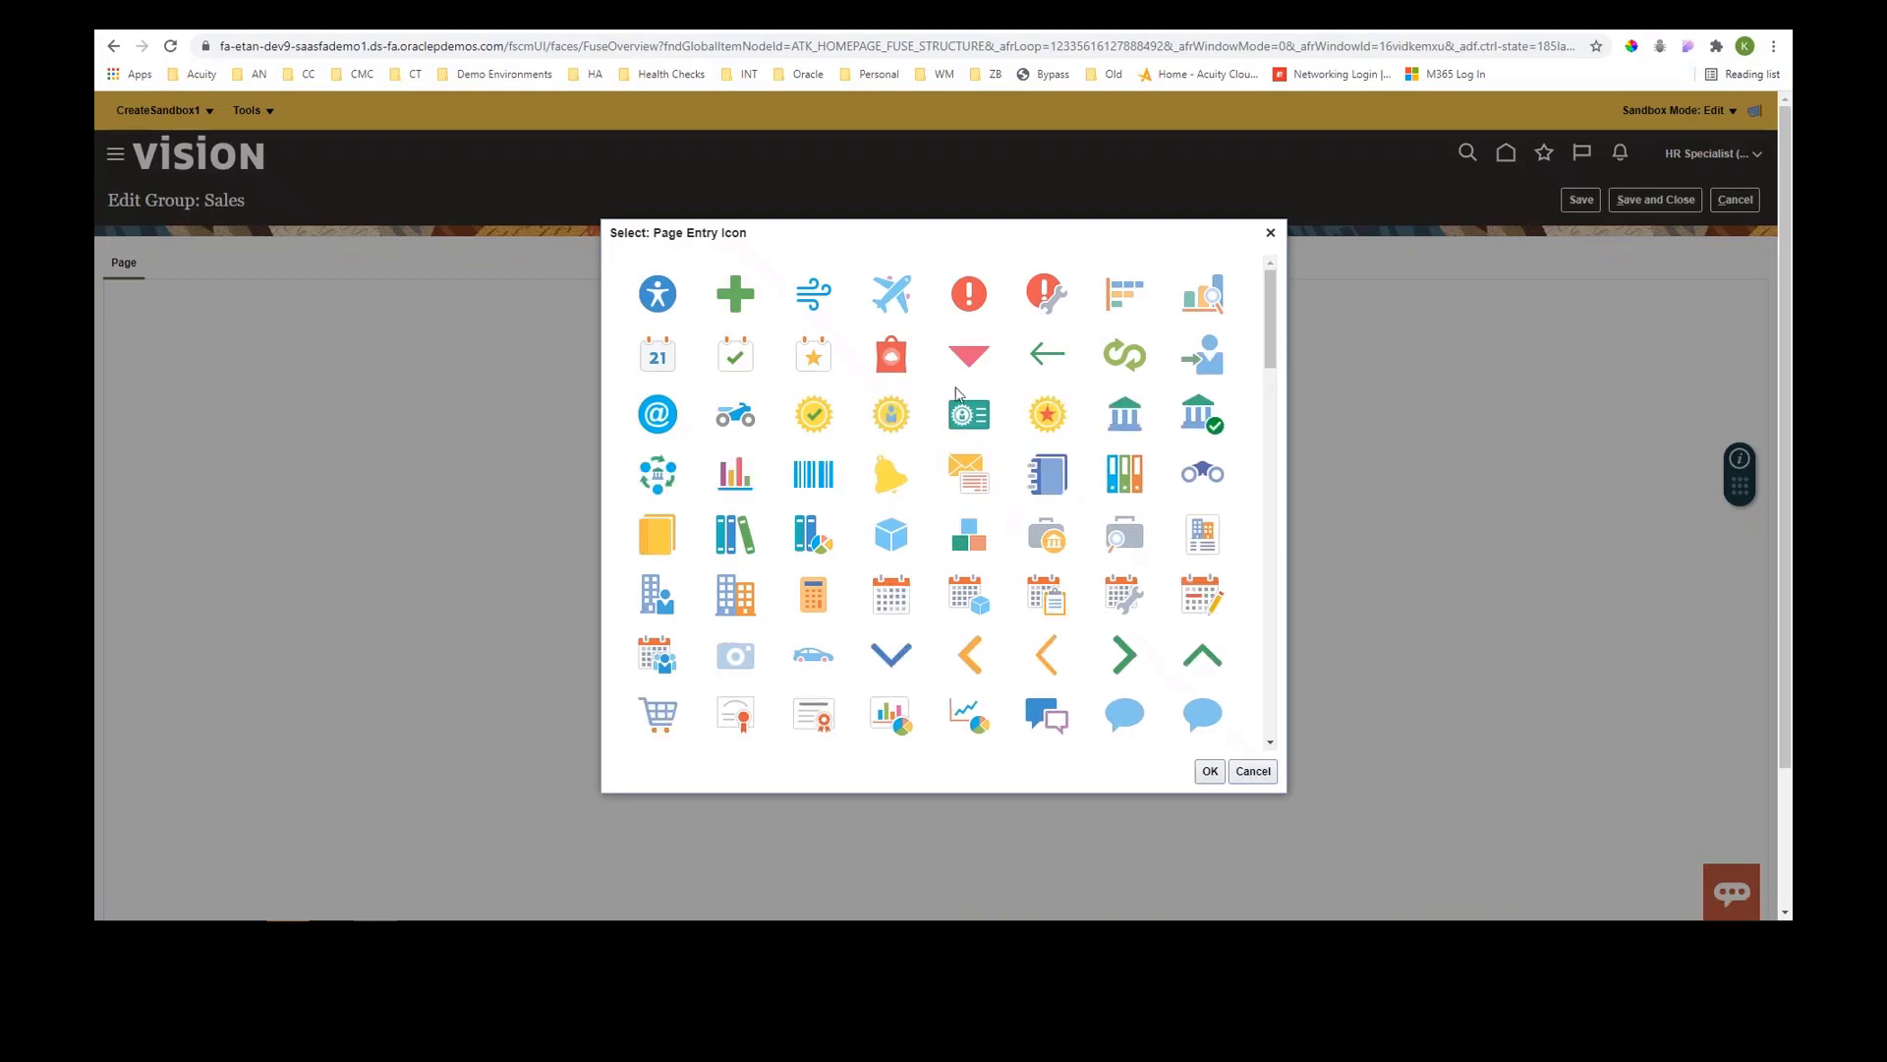
scroll(990, 464, "down", 4)
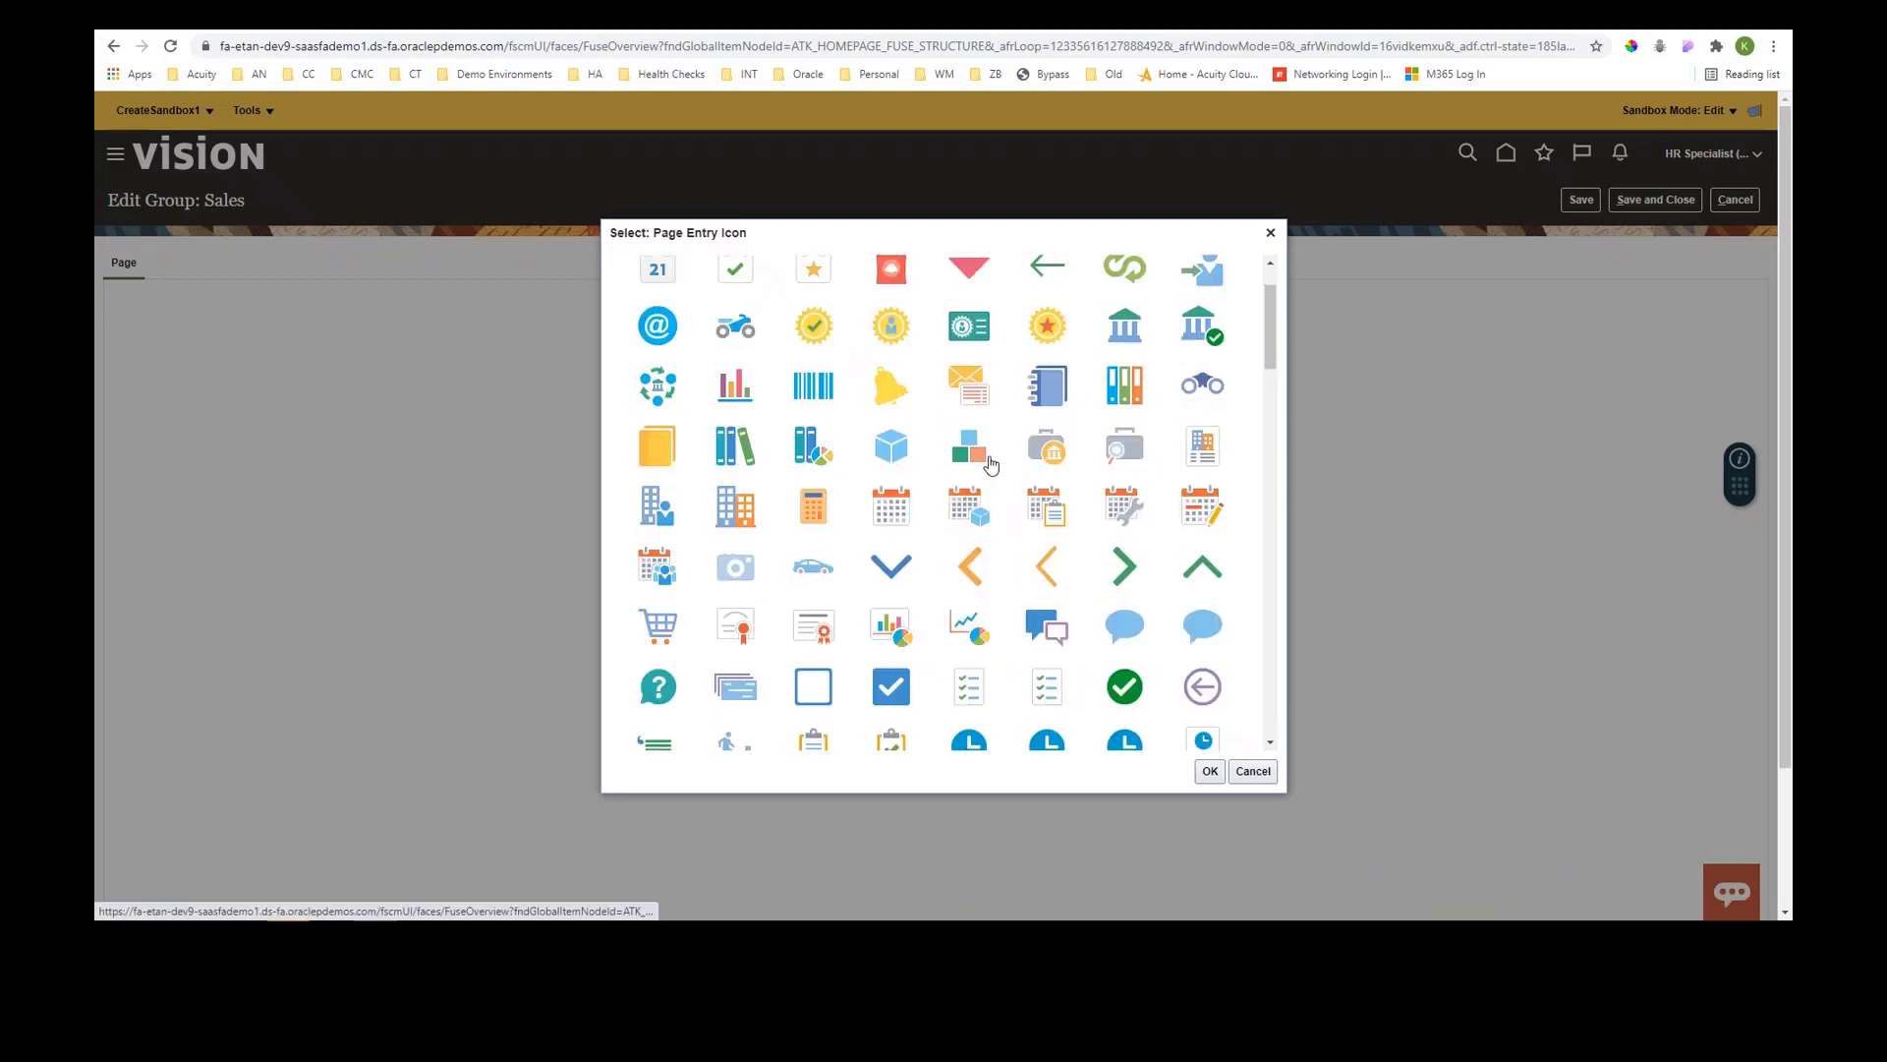
scroll(989, 464, "down", 1)
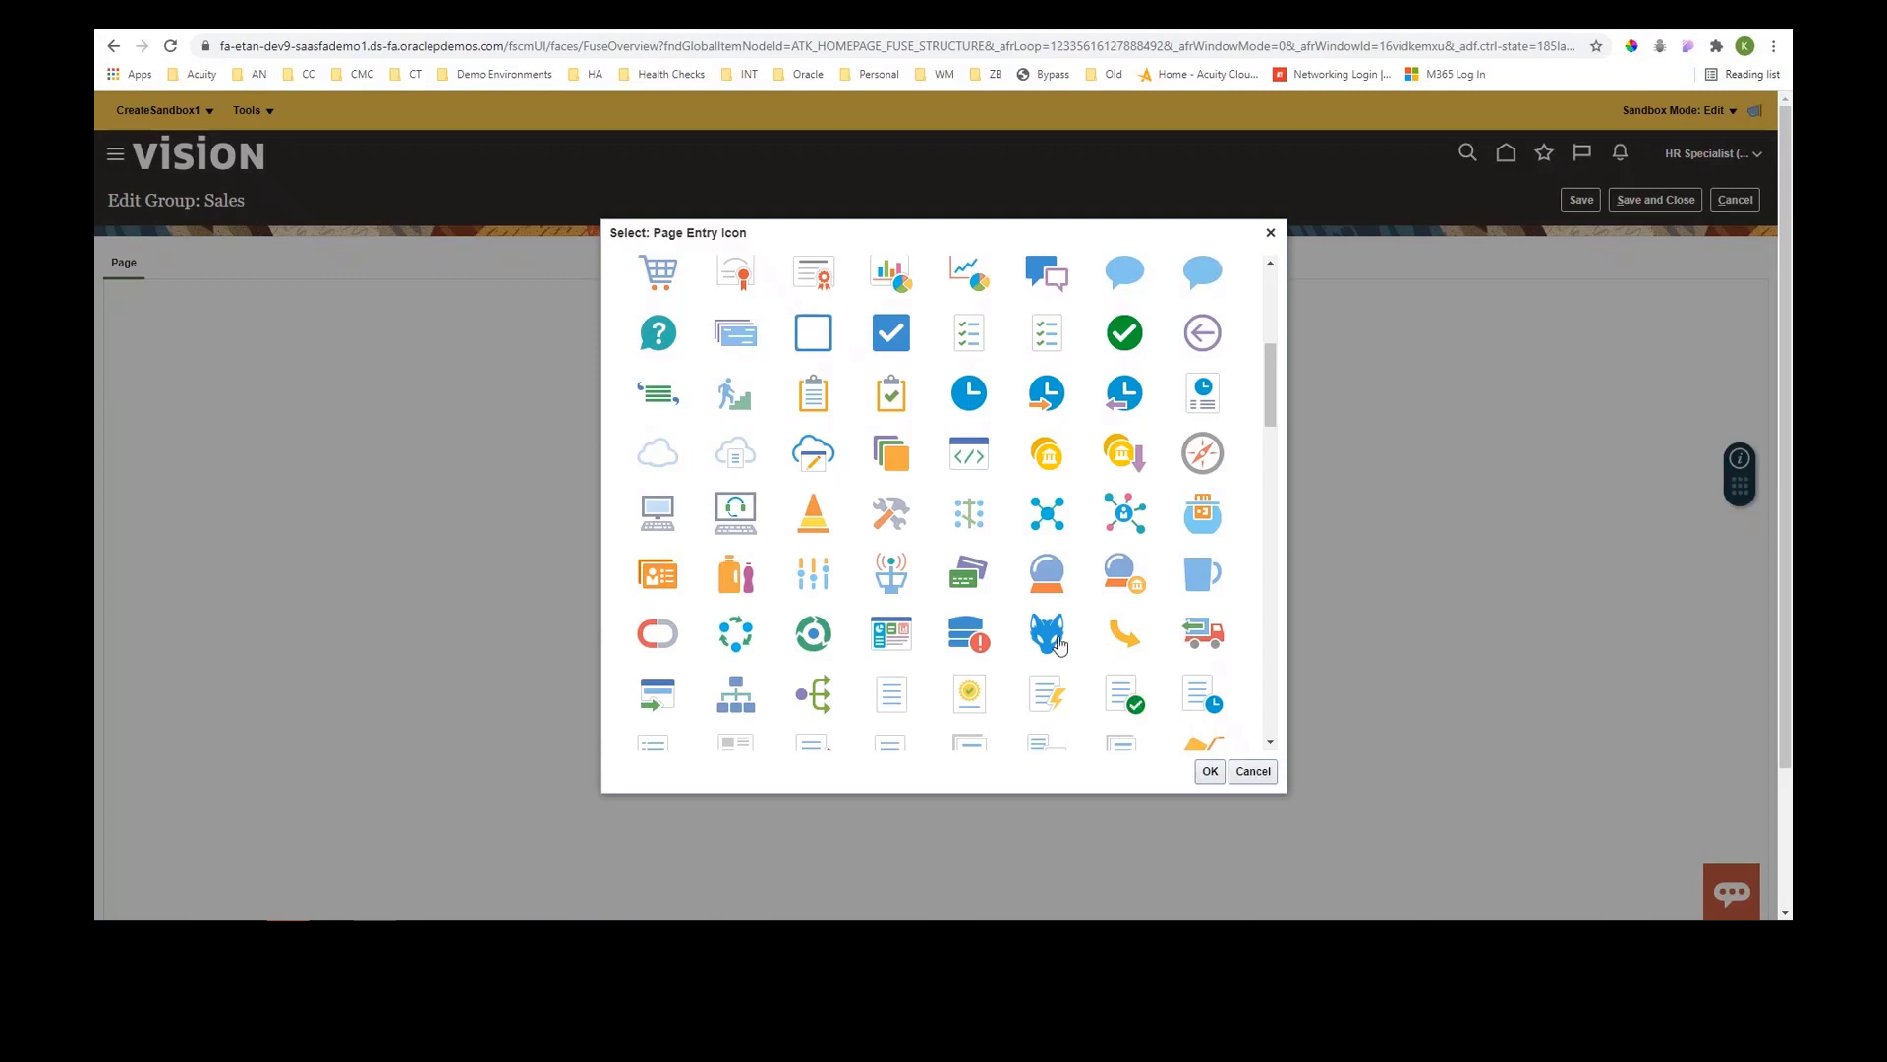
left_click(1246, 769)
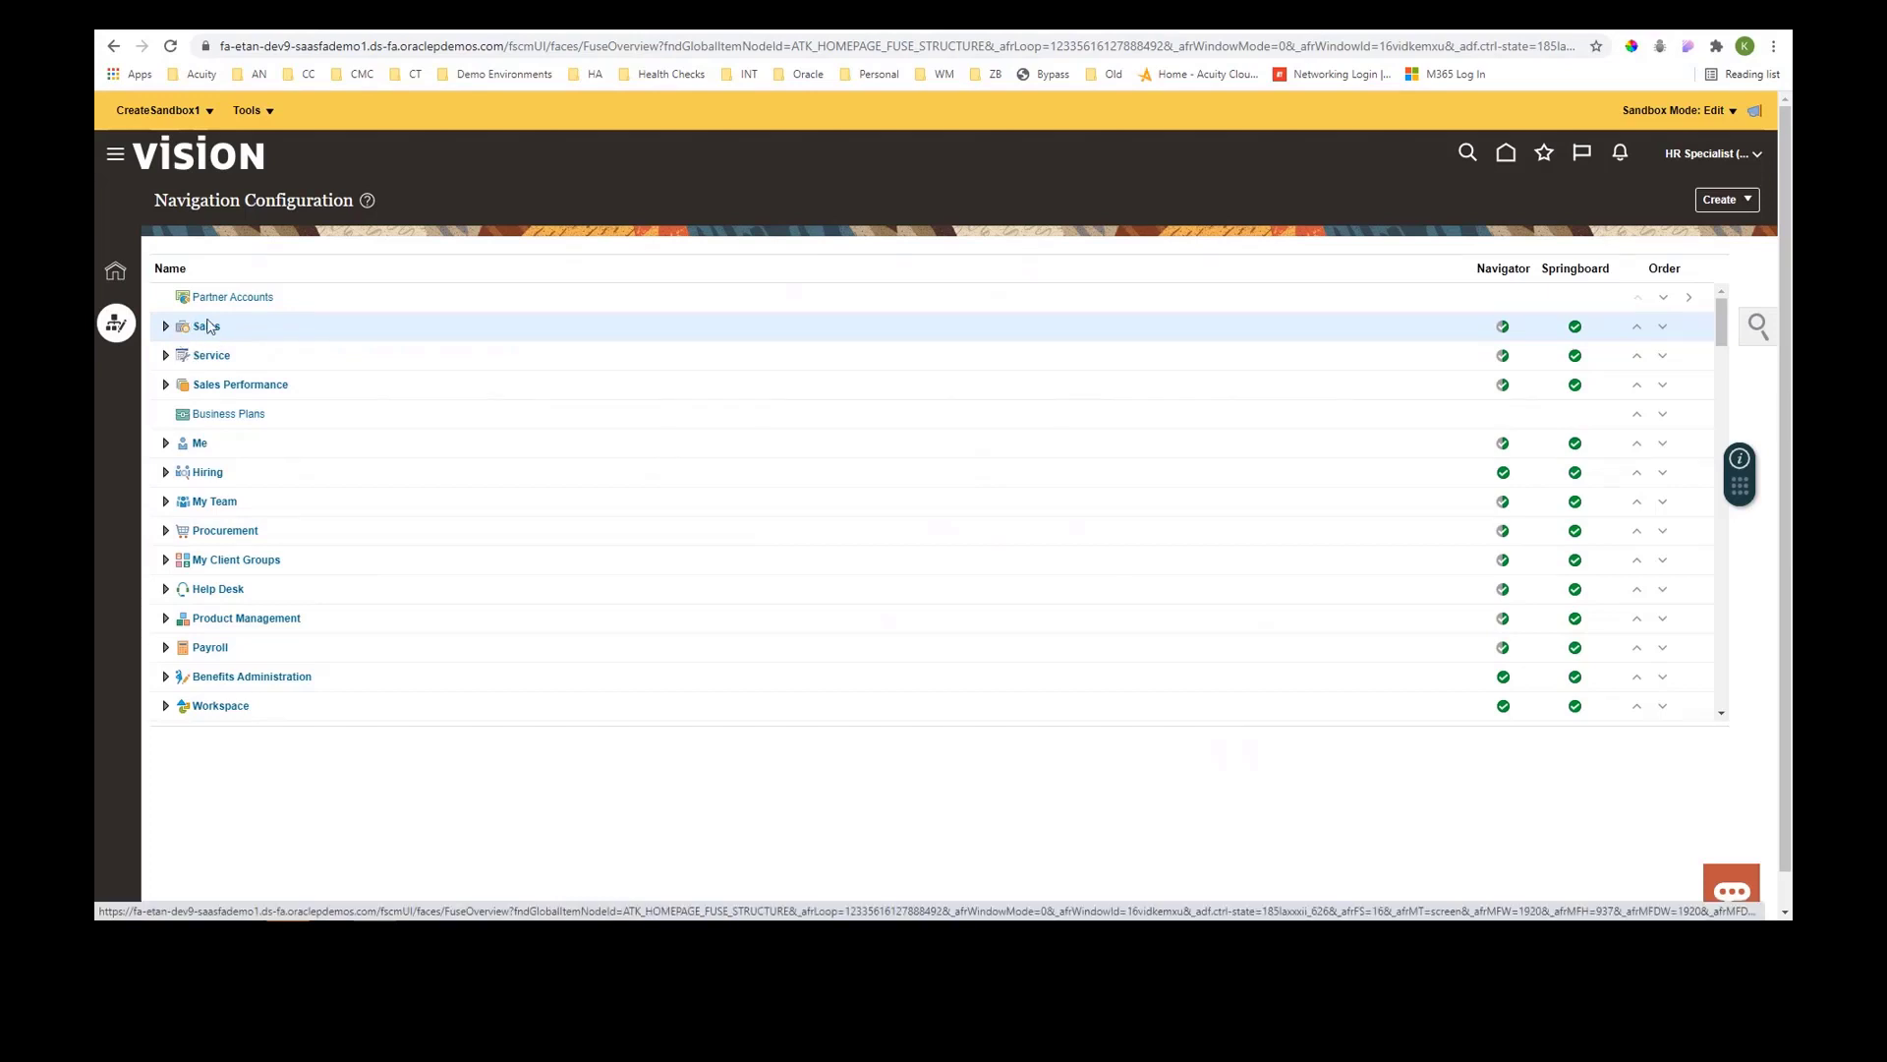
- Expand the Me group and inspect the Personal Information entry's springboard setting
left_click(164, 448)
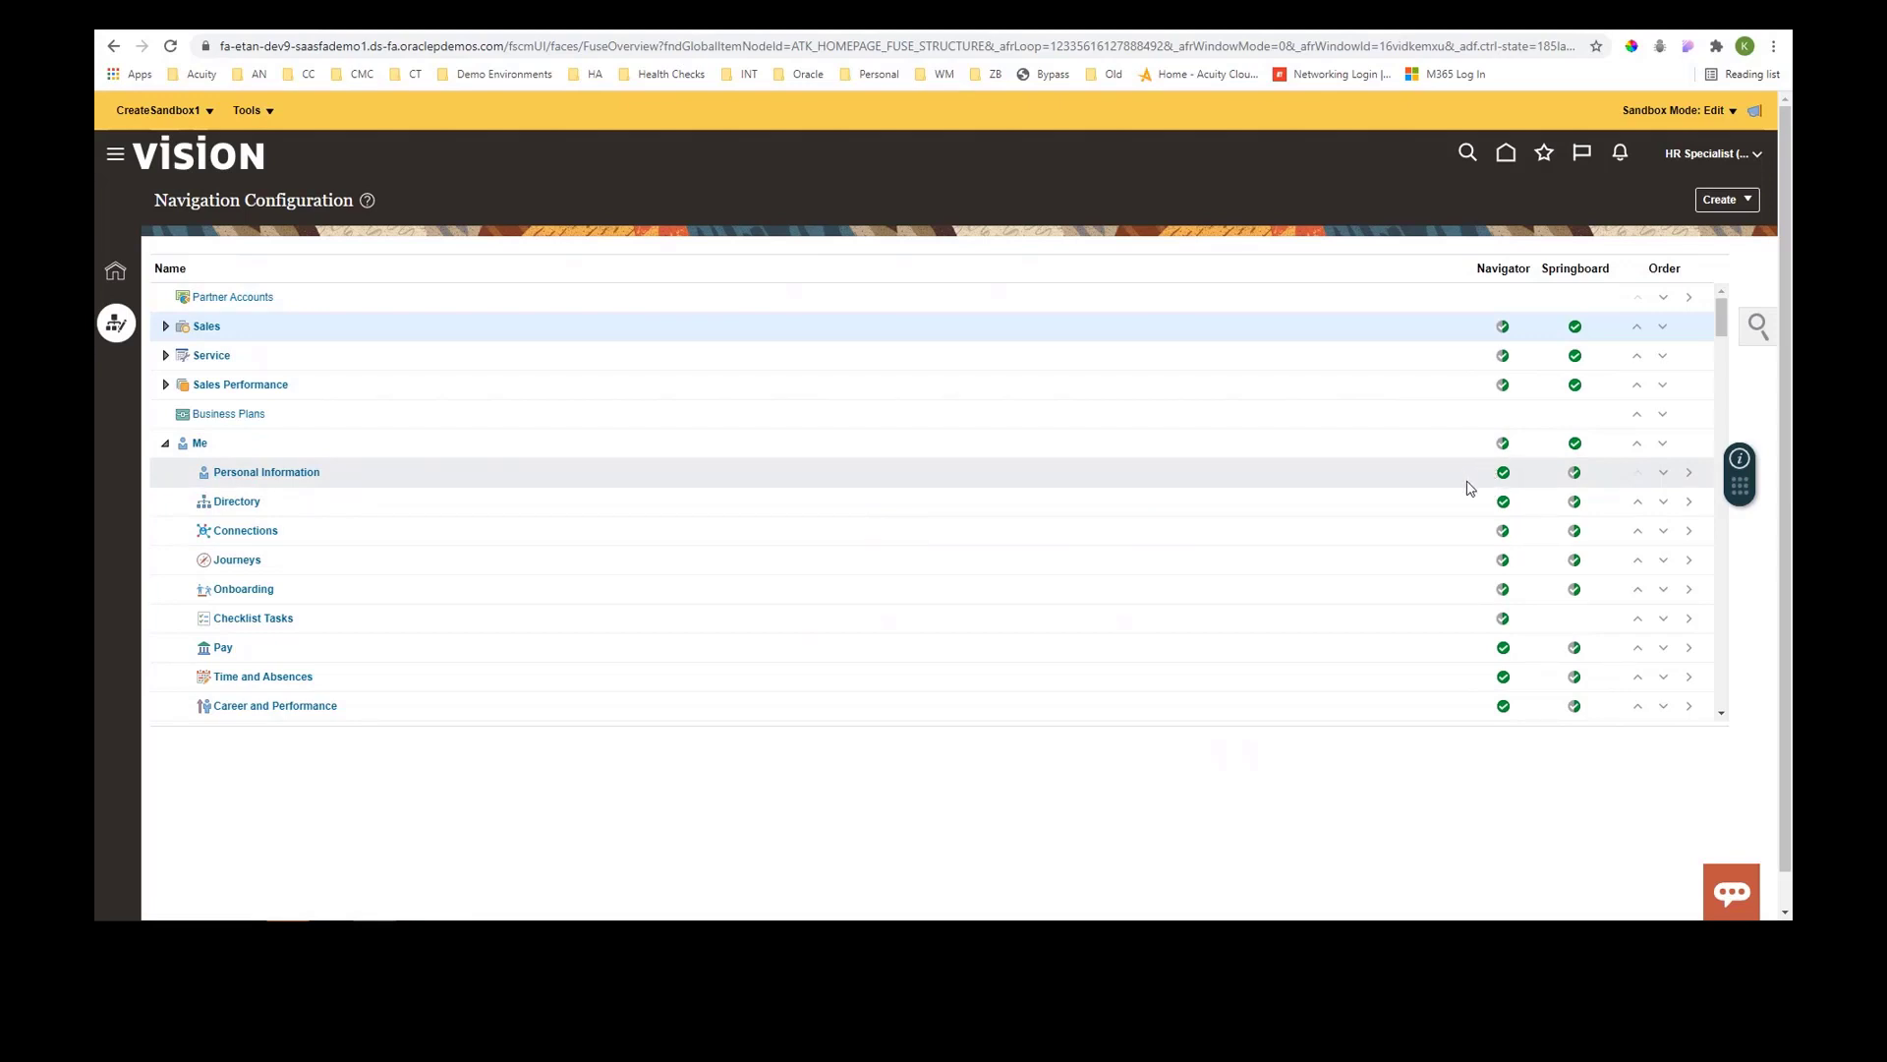
left_click(1575, 474)
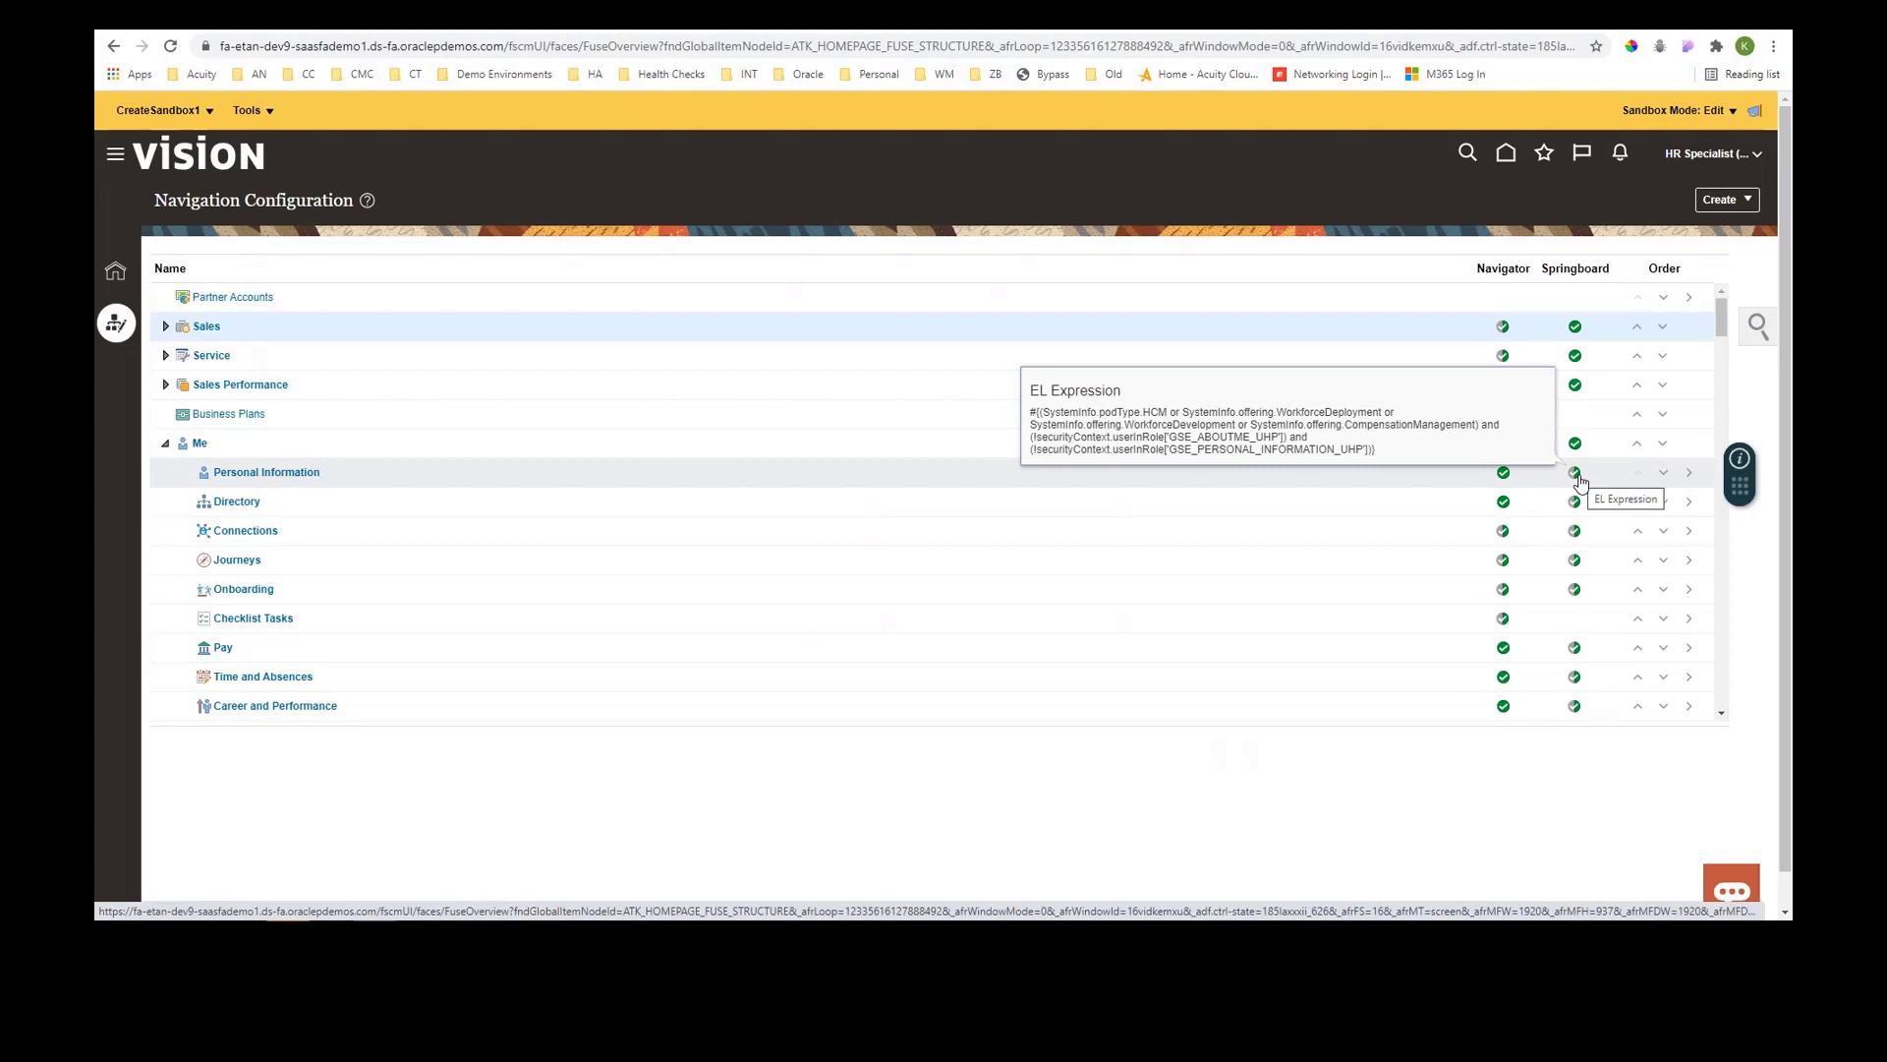
left_click(792, 481)
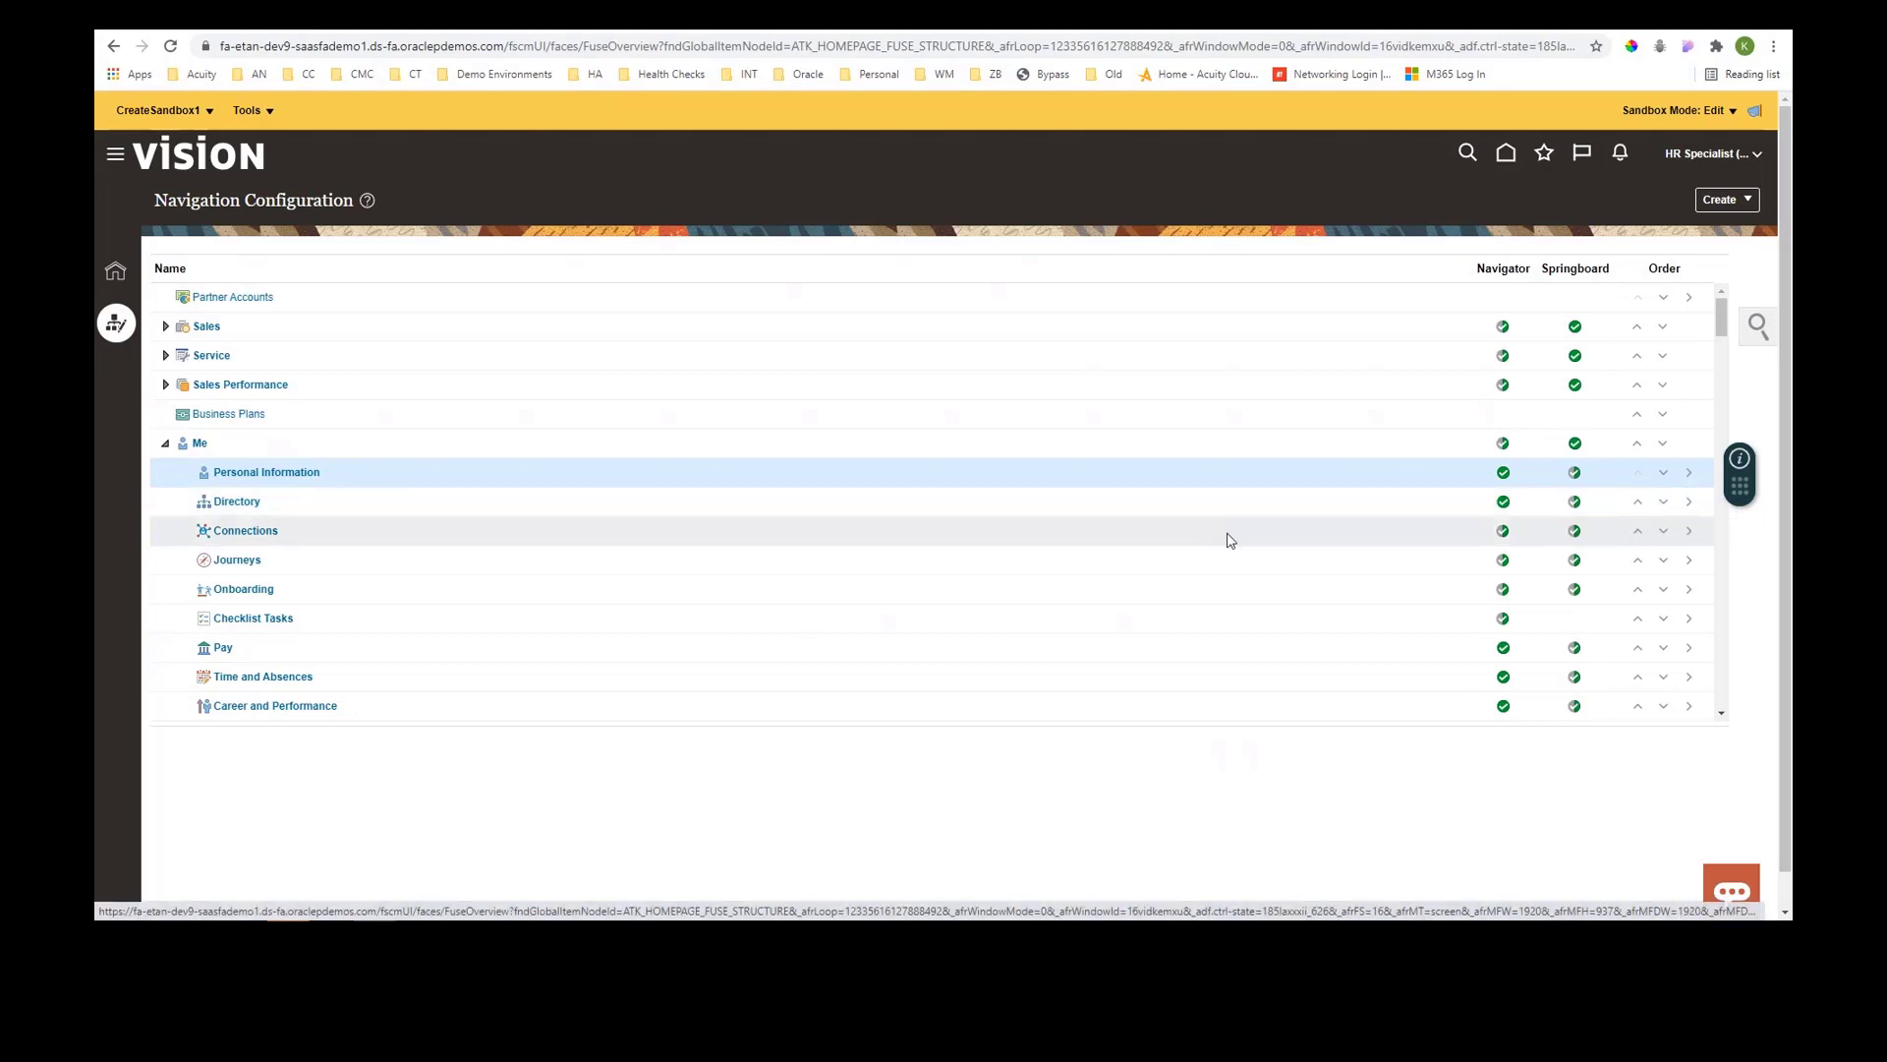
- Open the Personal Information page entry and review its page settings and secured resource name
left_click(237, 477)
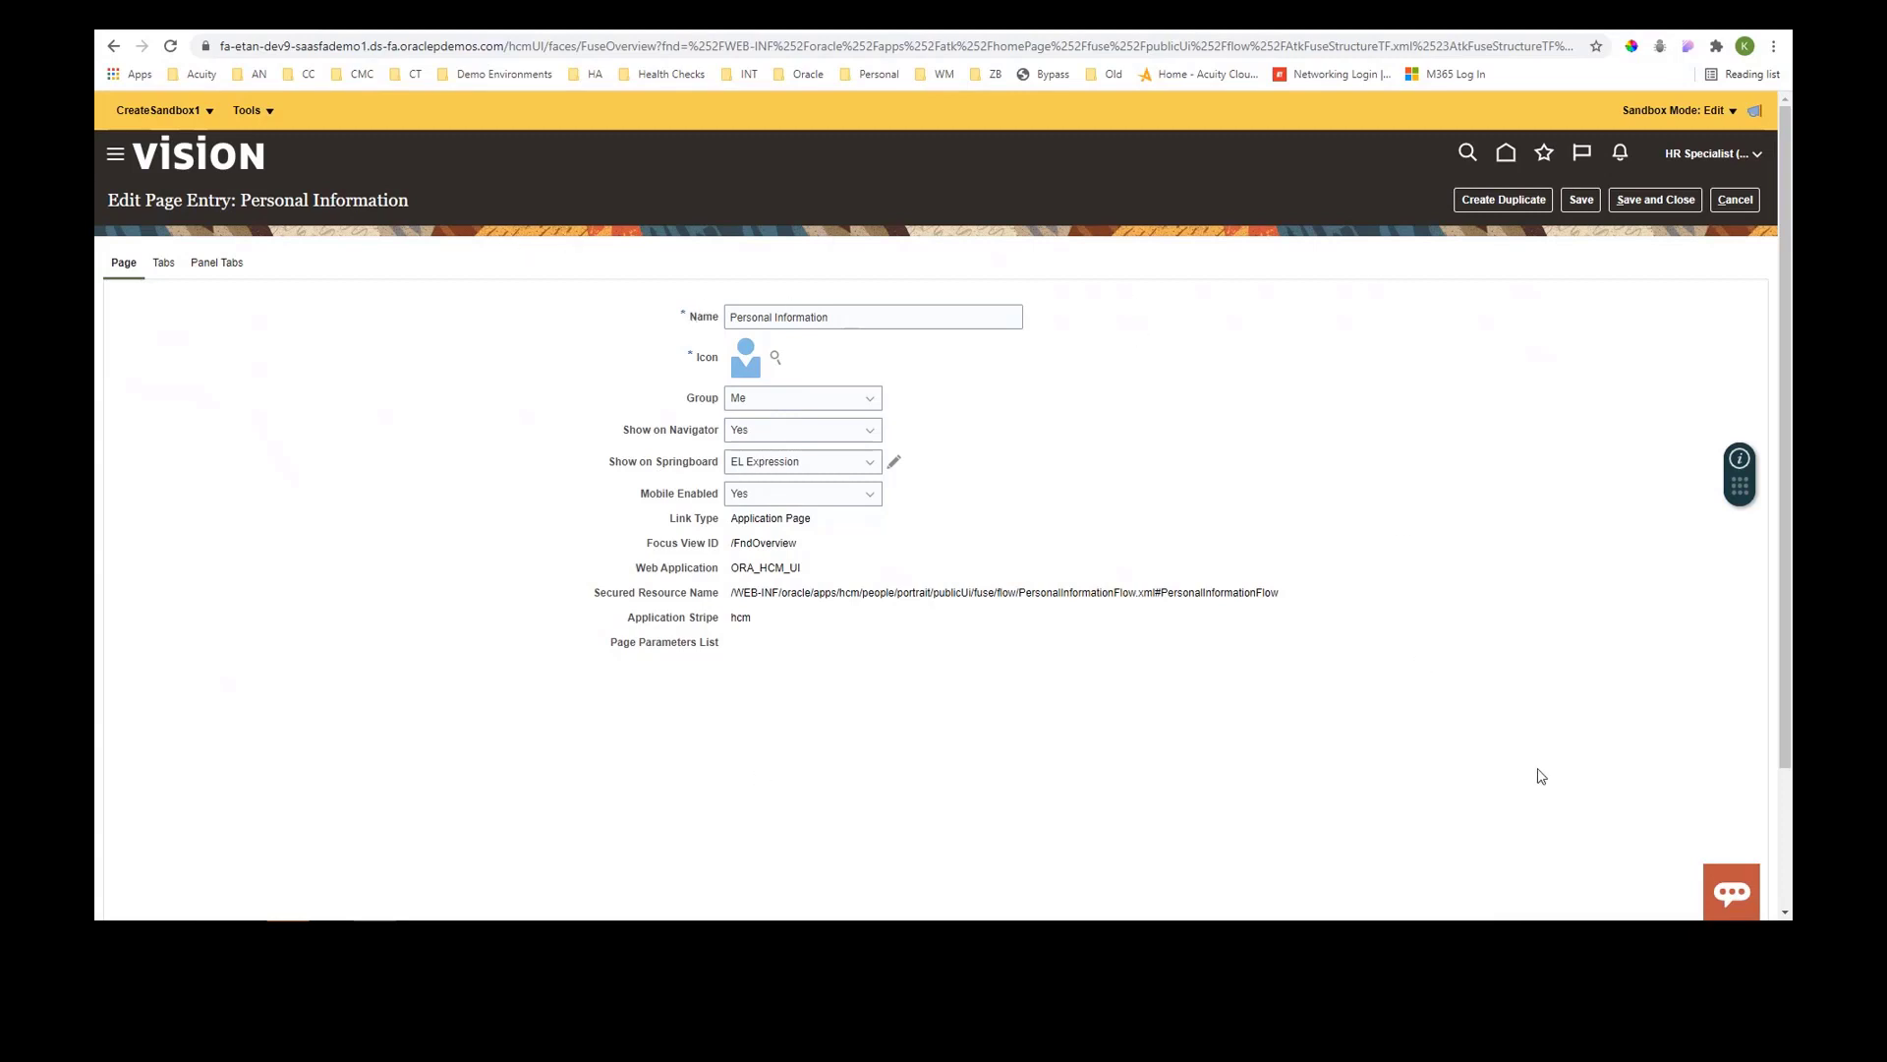
left_click(111, 160)
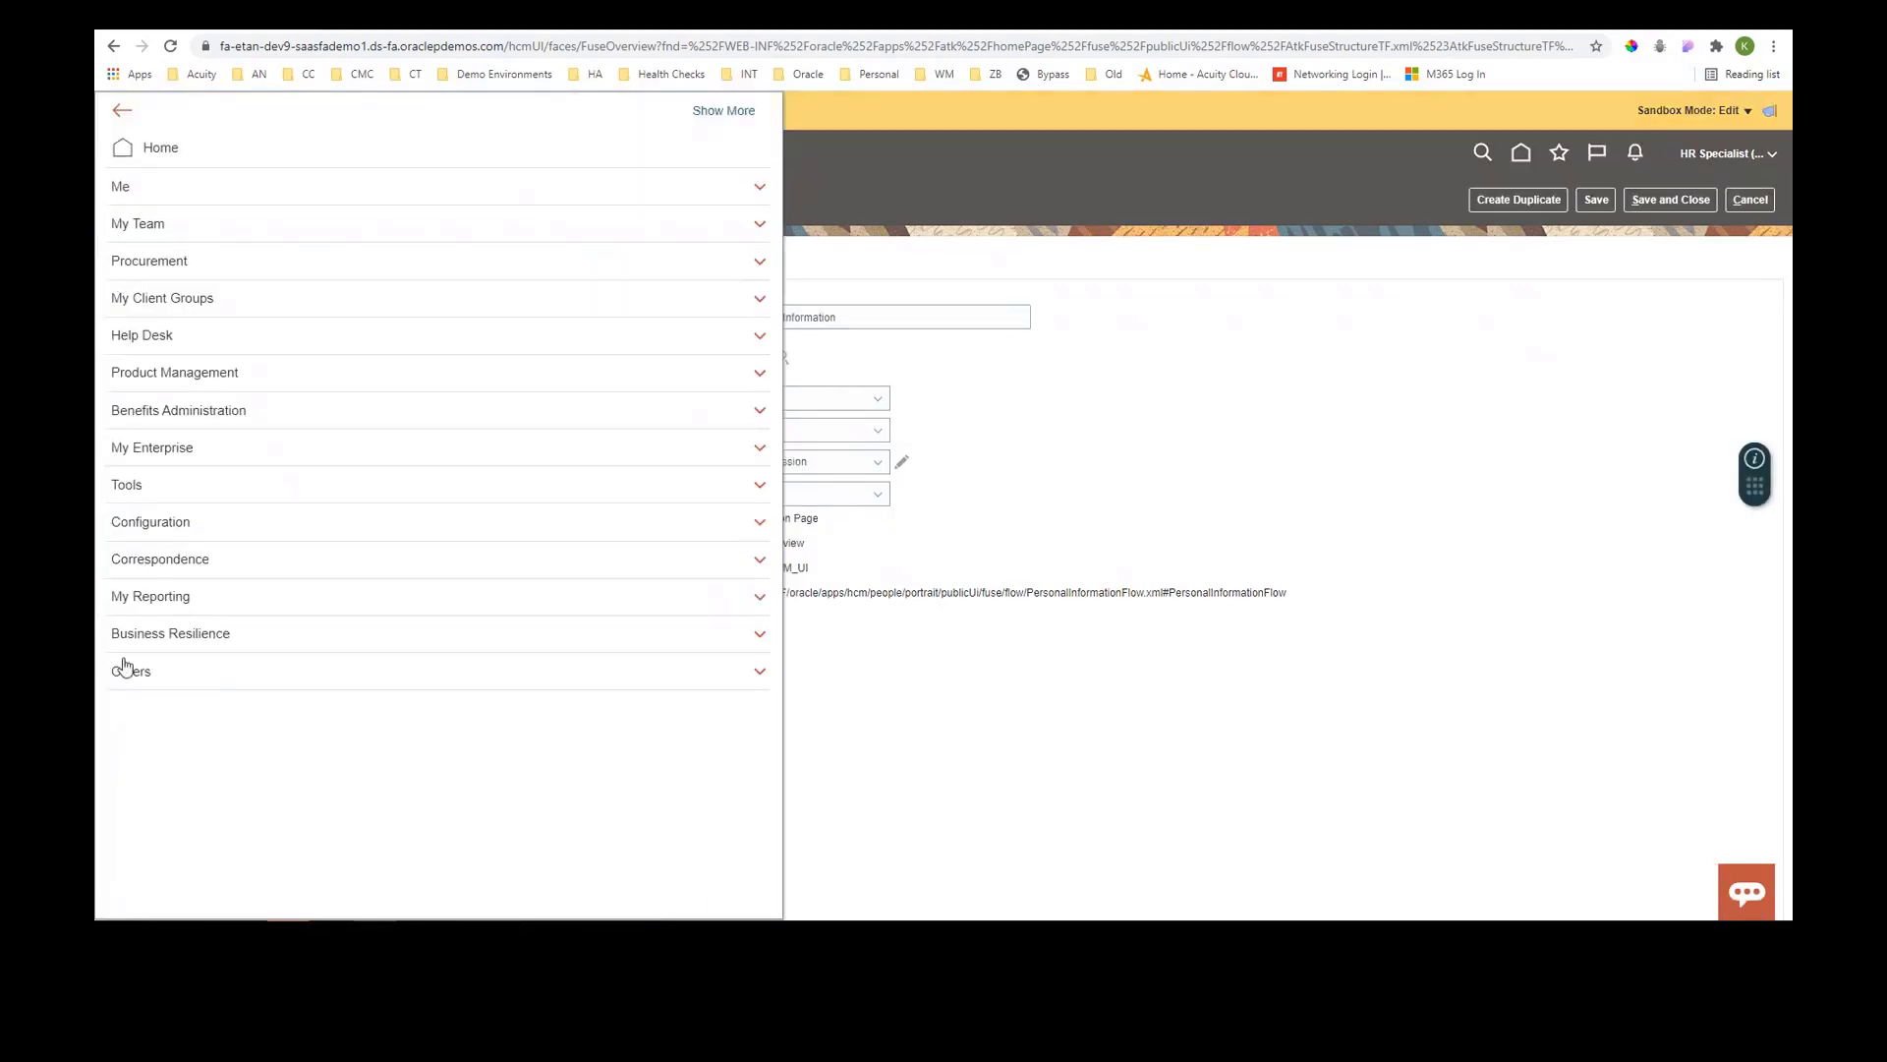
left_click(125, 111)
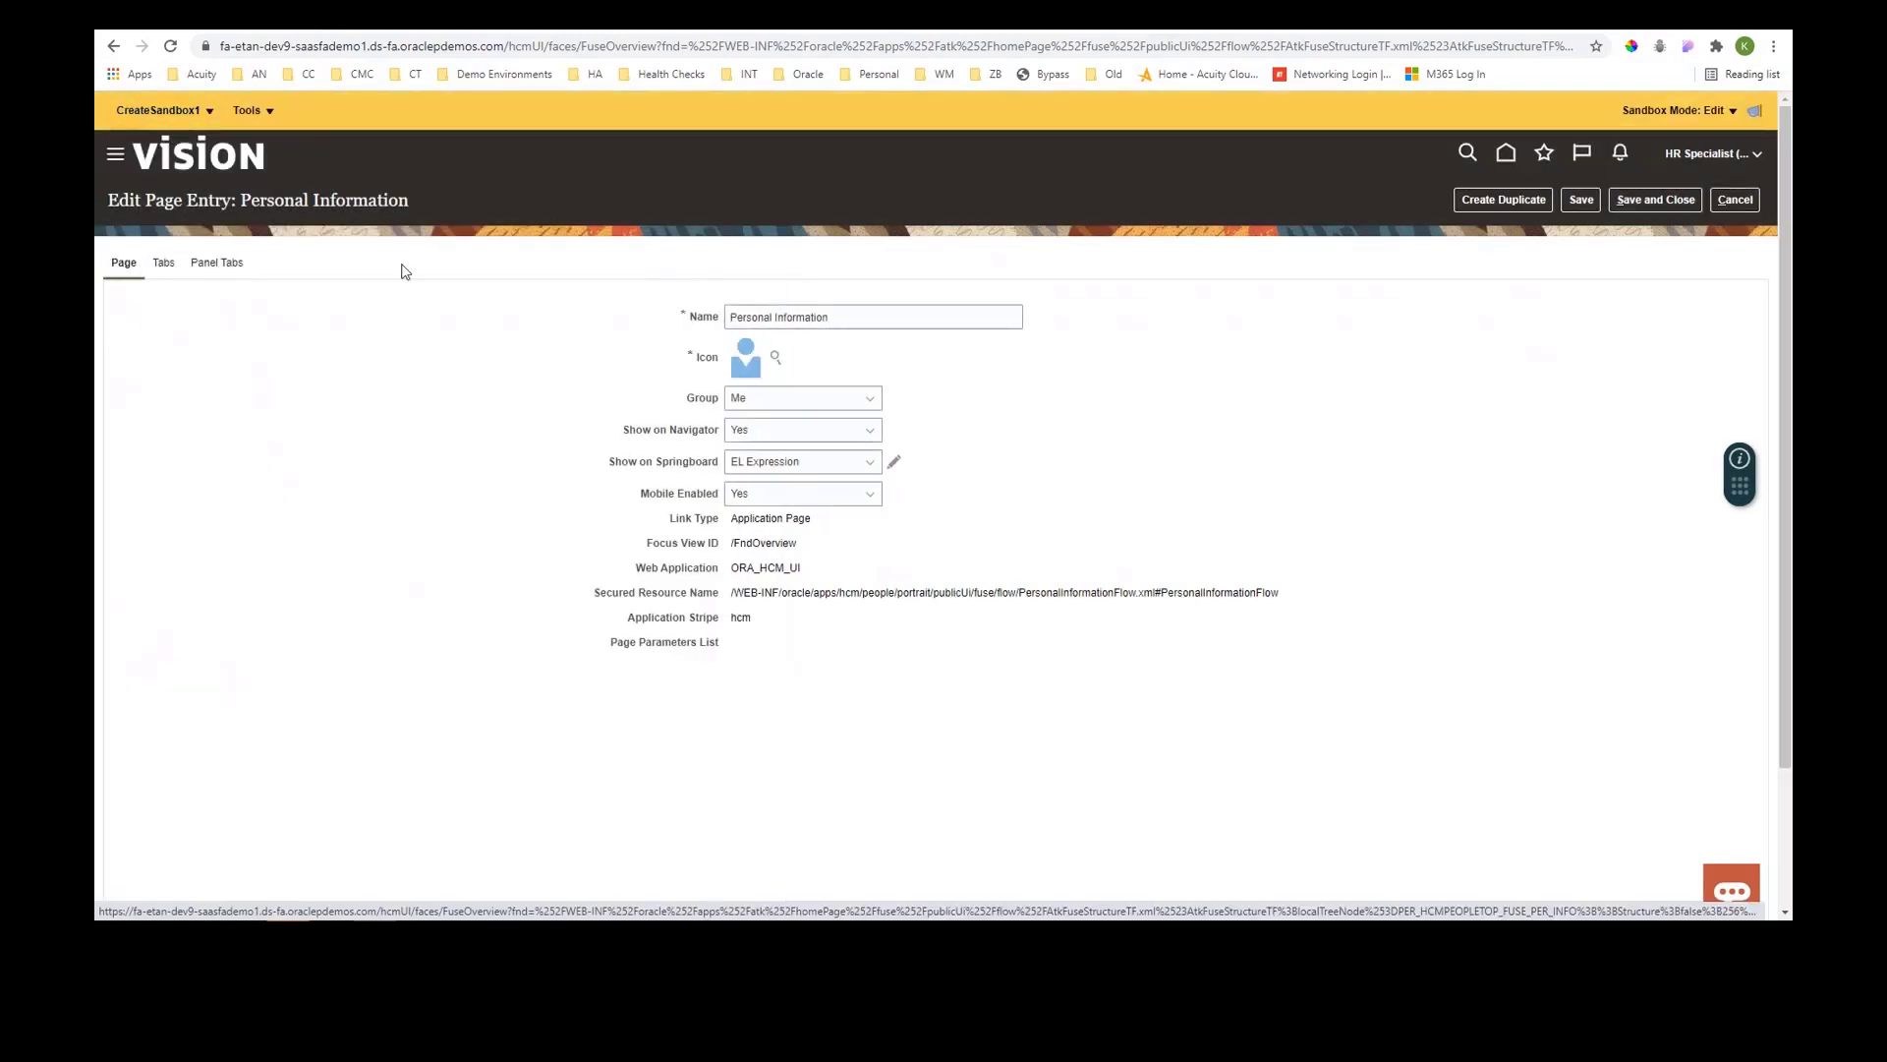
left_click_drag(830, 520, 1280, 587)
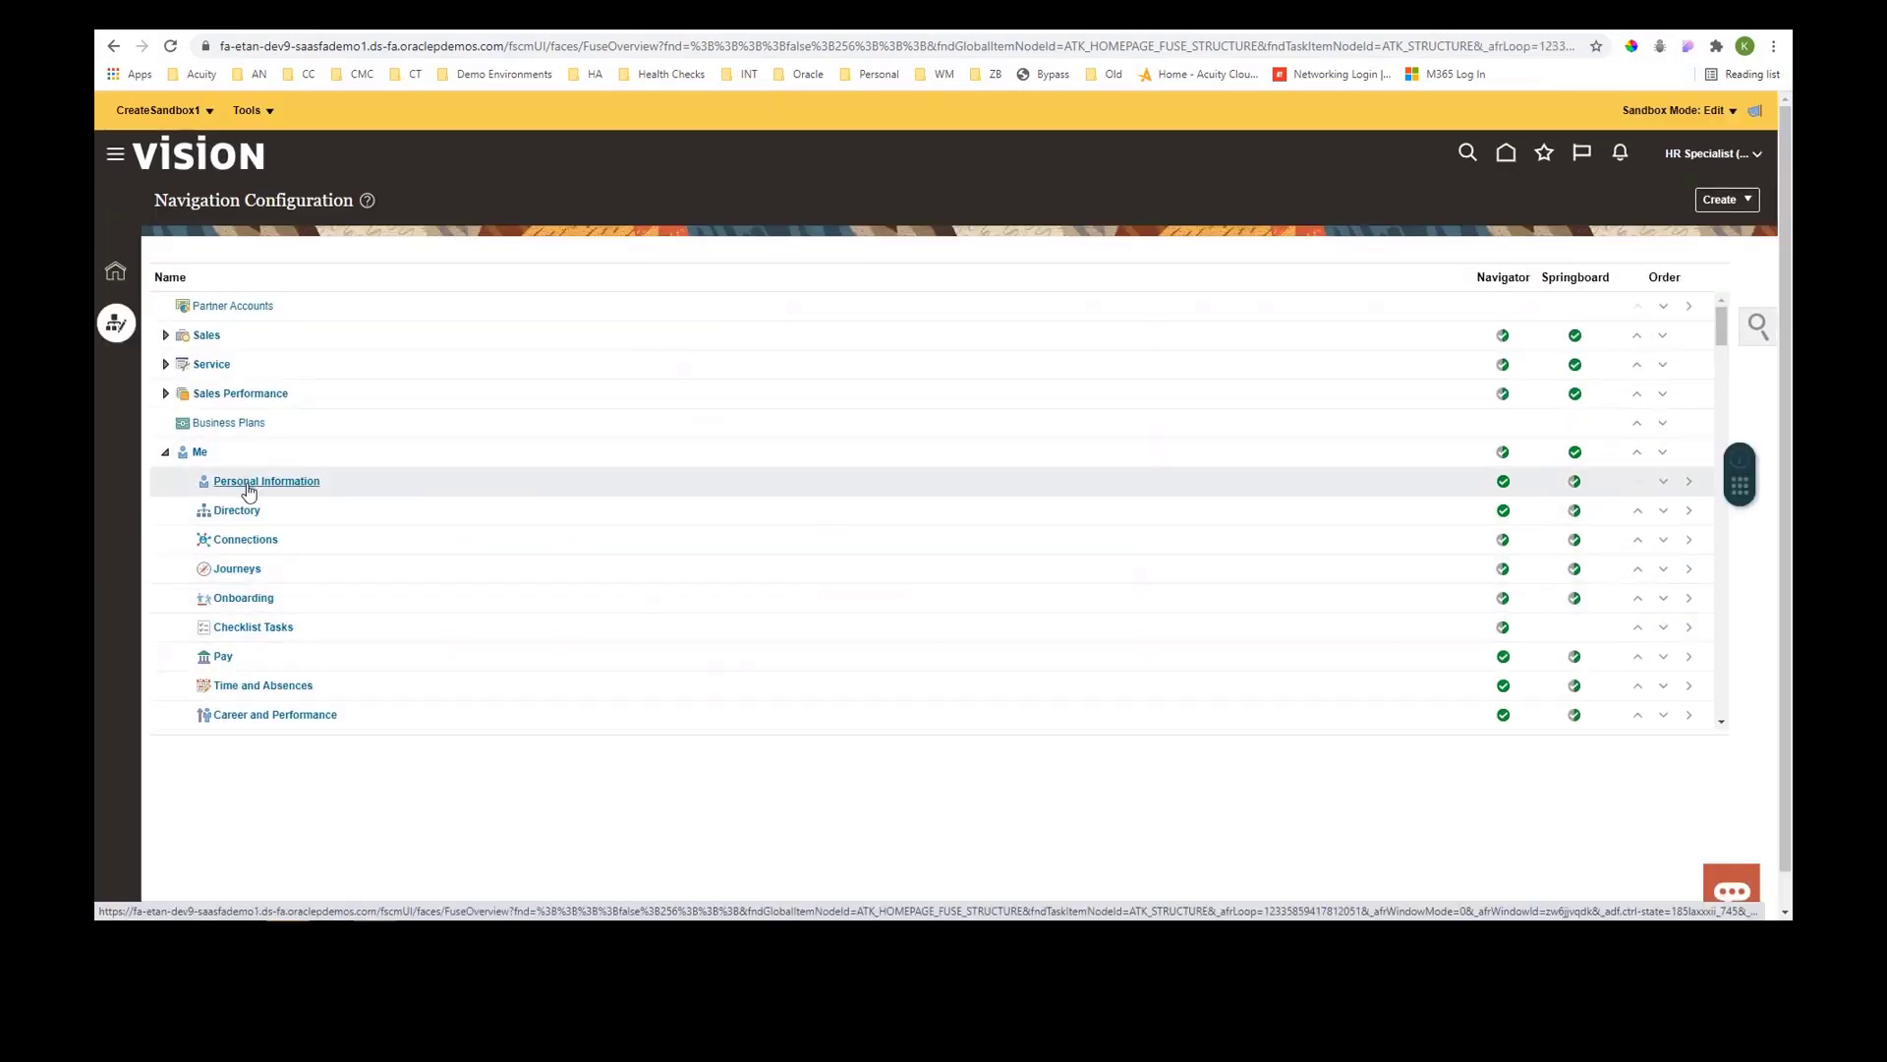
- Scroll through the Me group's entries, then review Personal Information's Tabs and Panel Tabs before cancelling
scroll(253, 567, "down", 1)
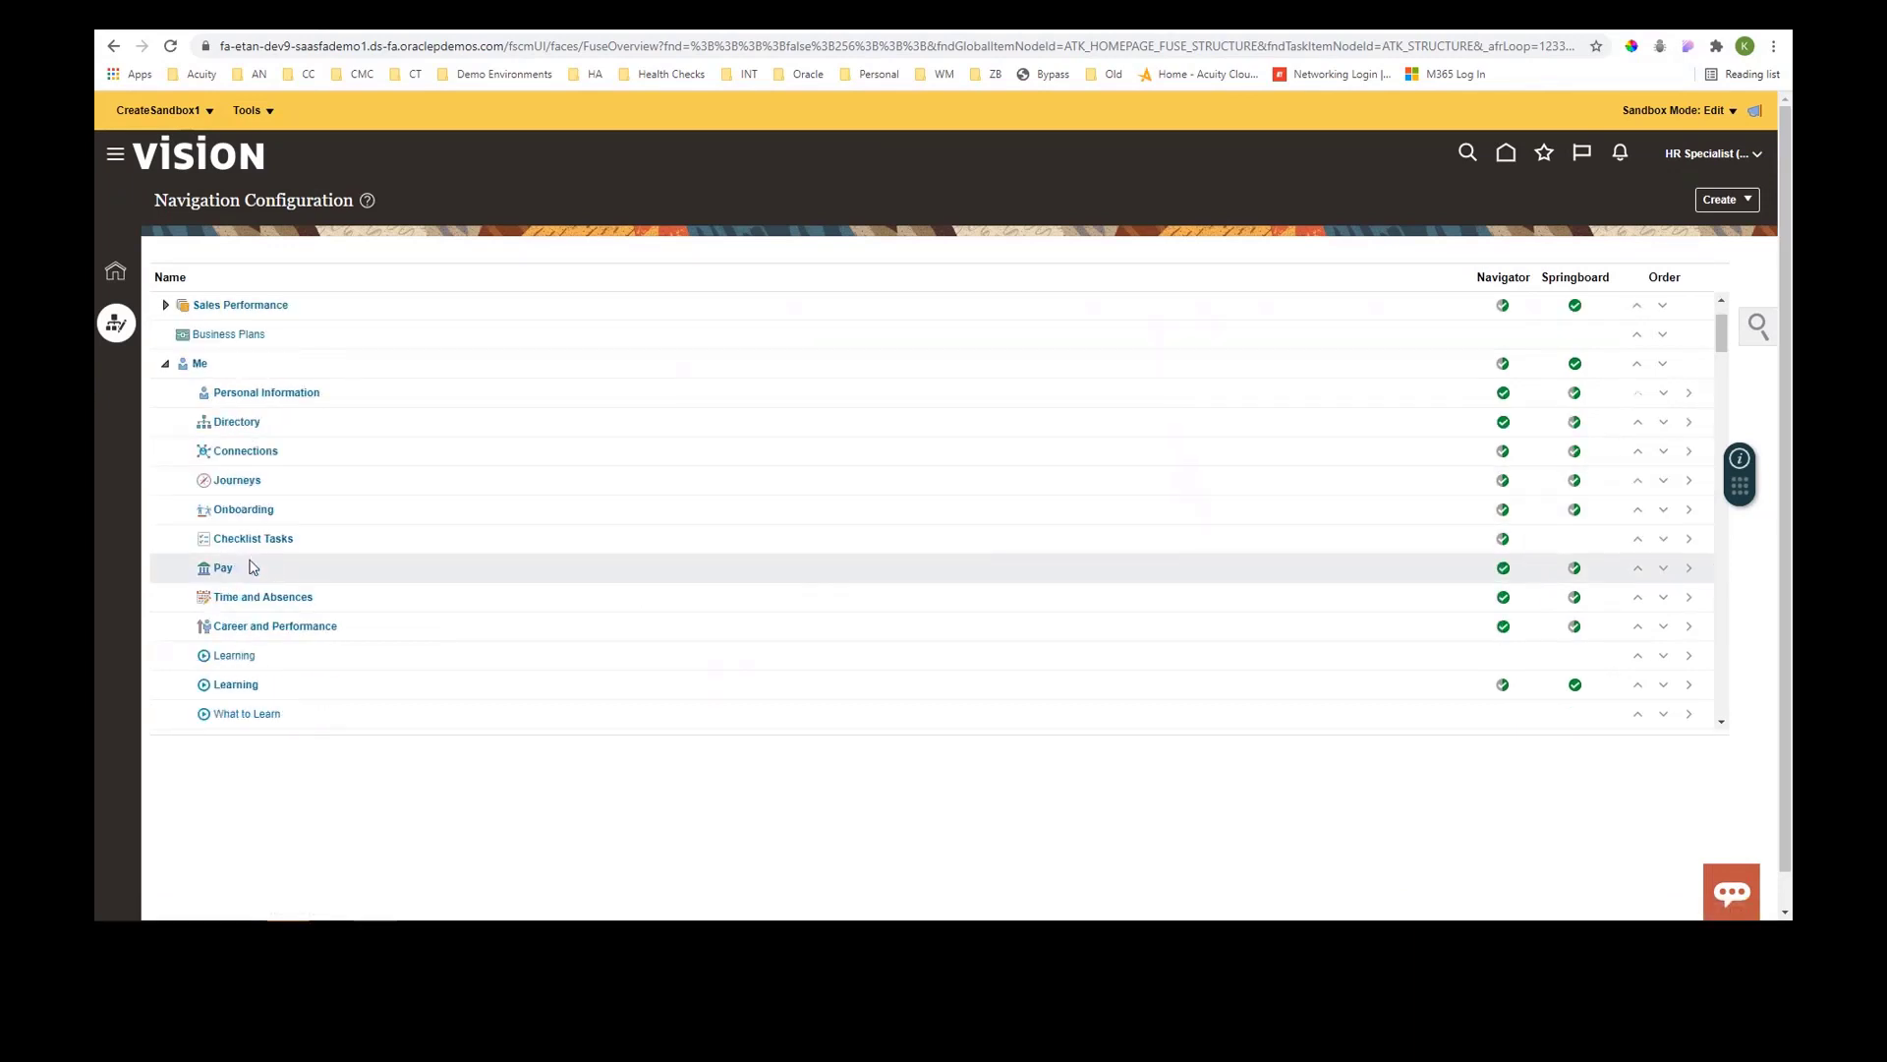
scroll(253, 567, "down", 1)
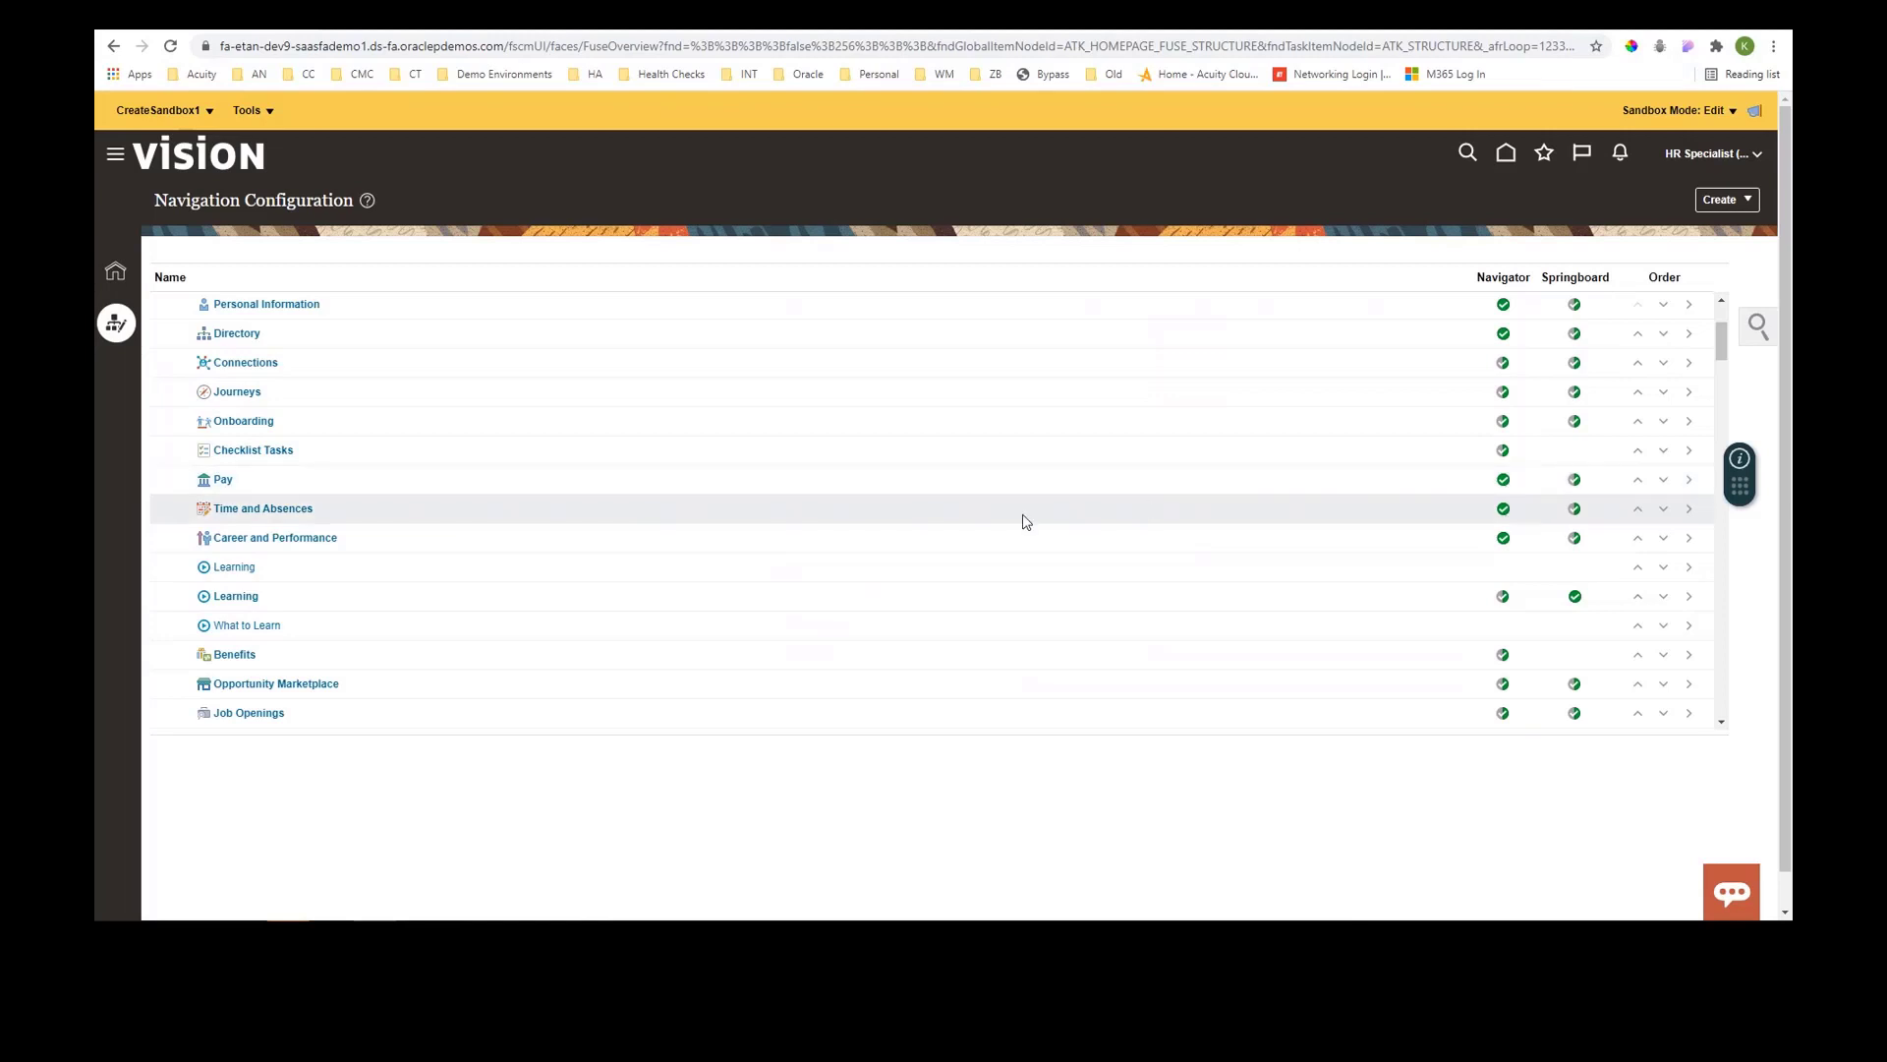
scroll(444, 541, "up", 1)
scroll(447, 545, "up", 1)
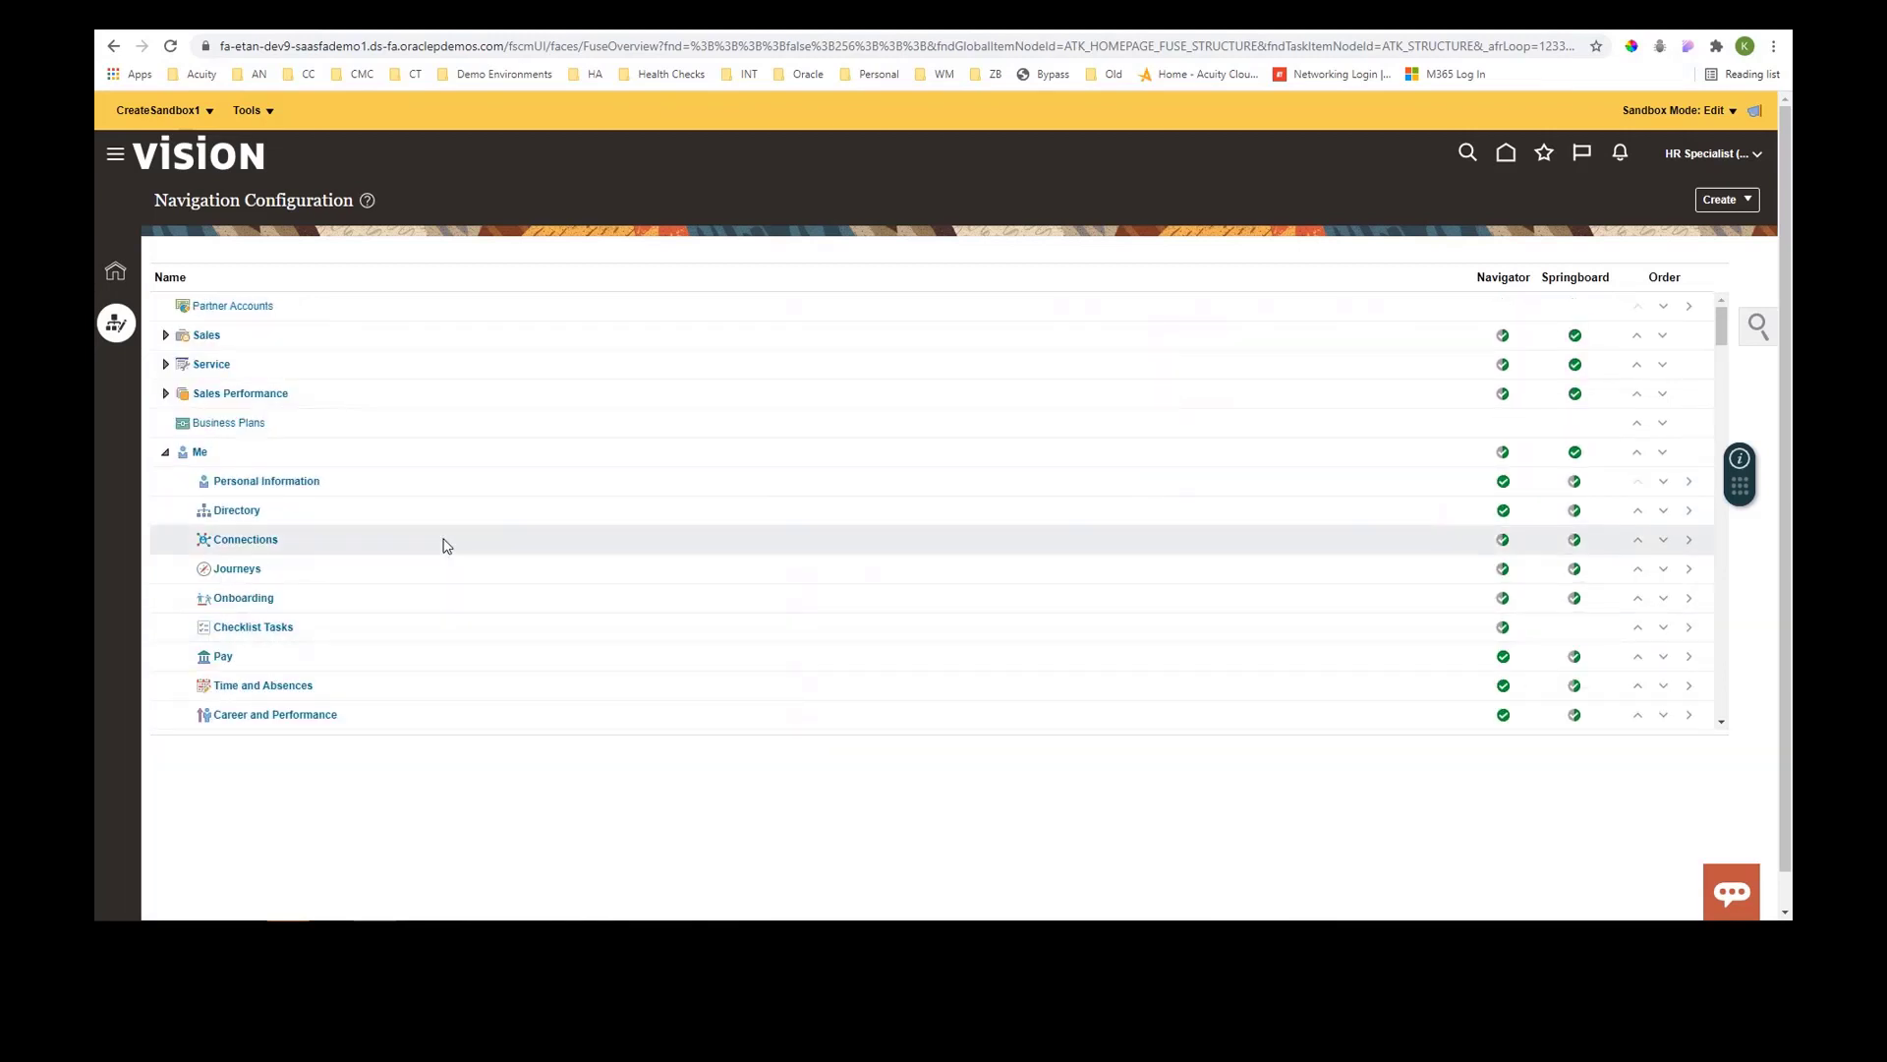
left_click(262, 483)
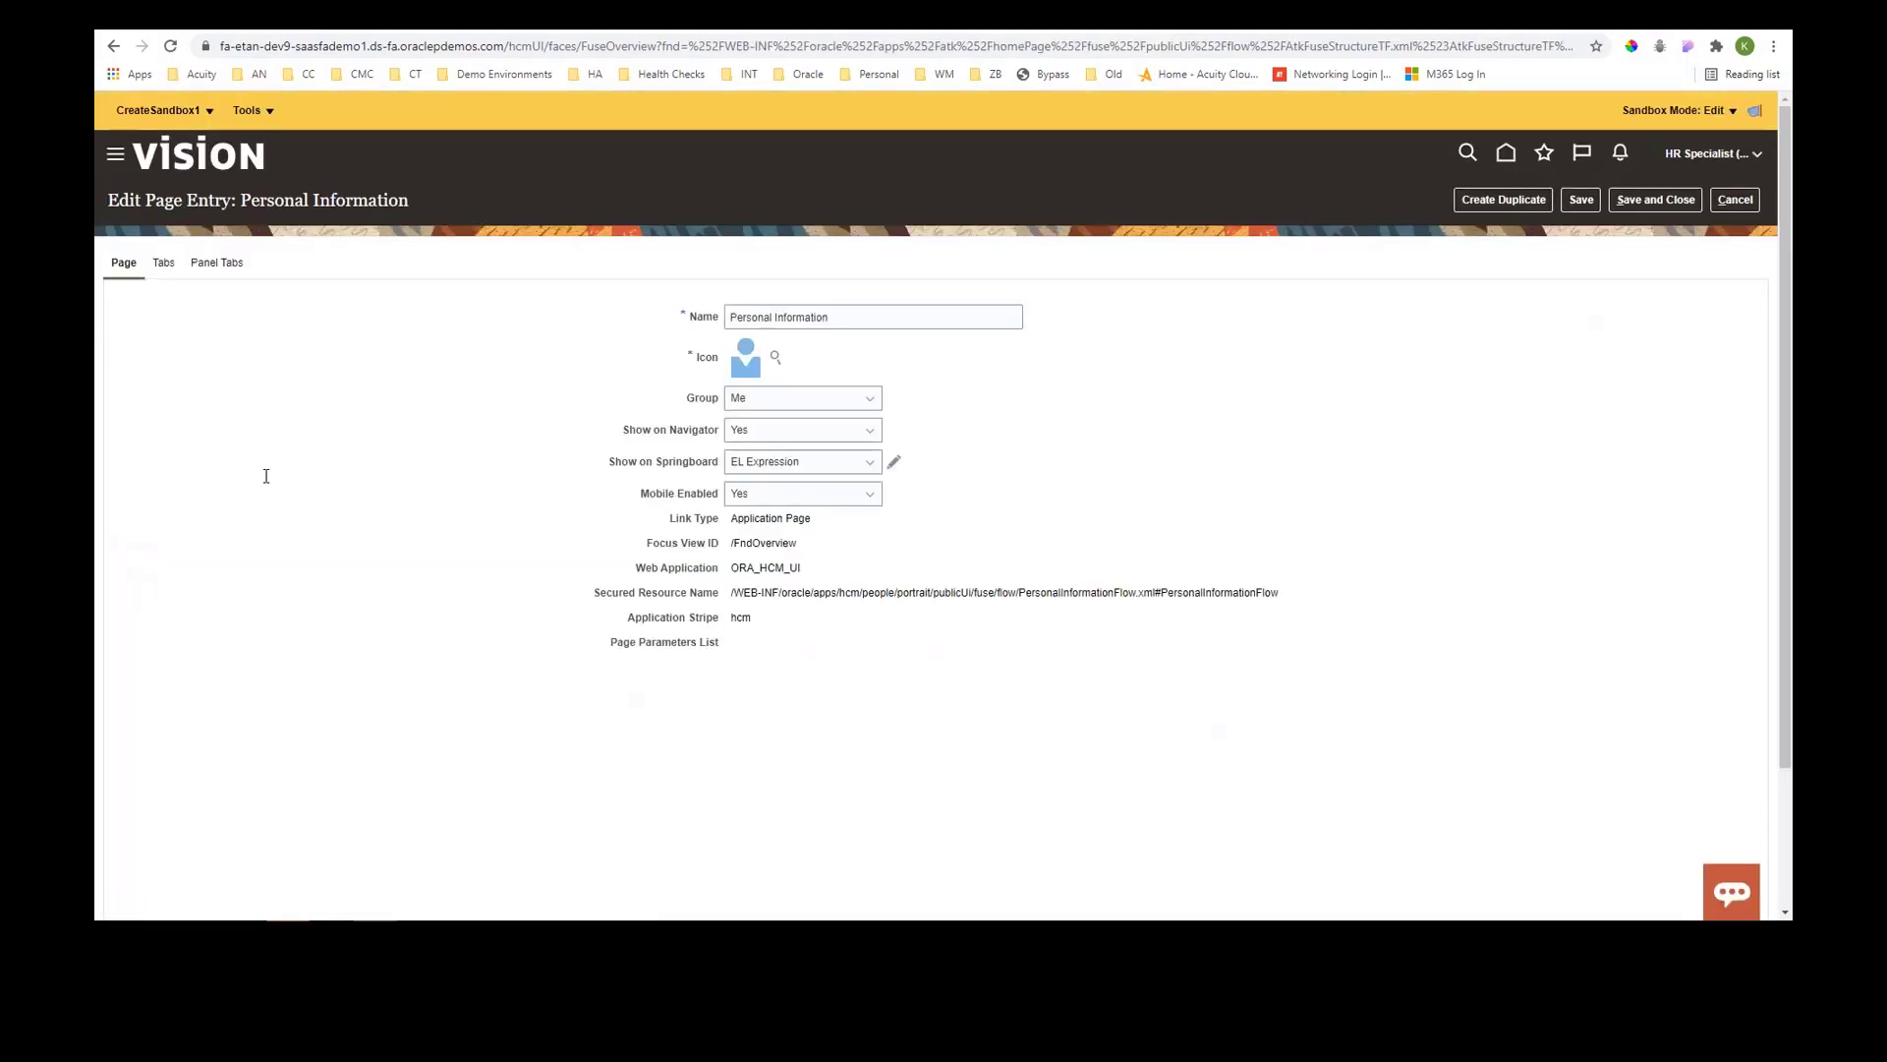
left_click(162, 268)
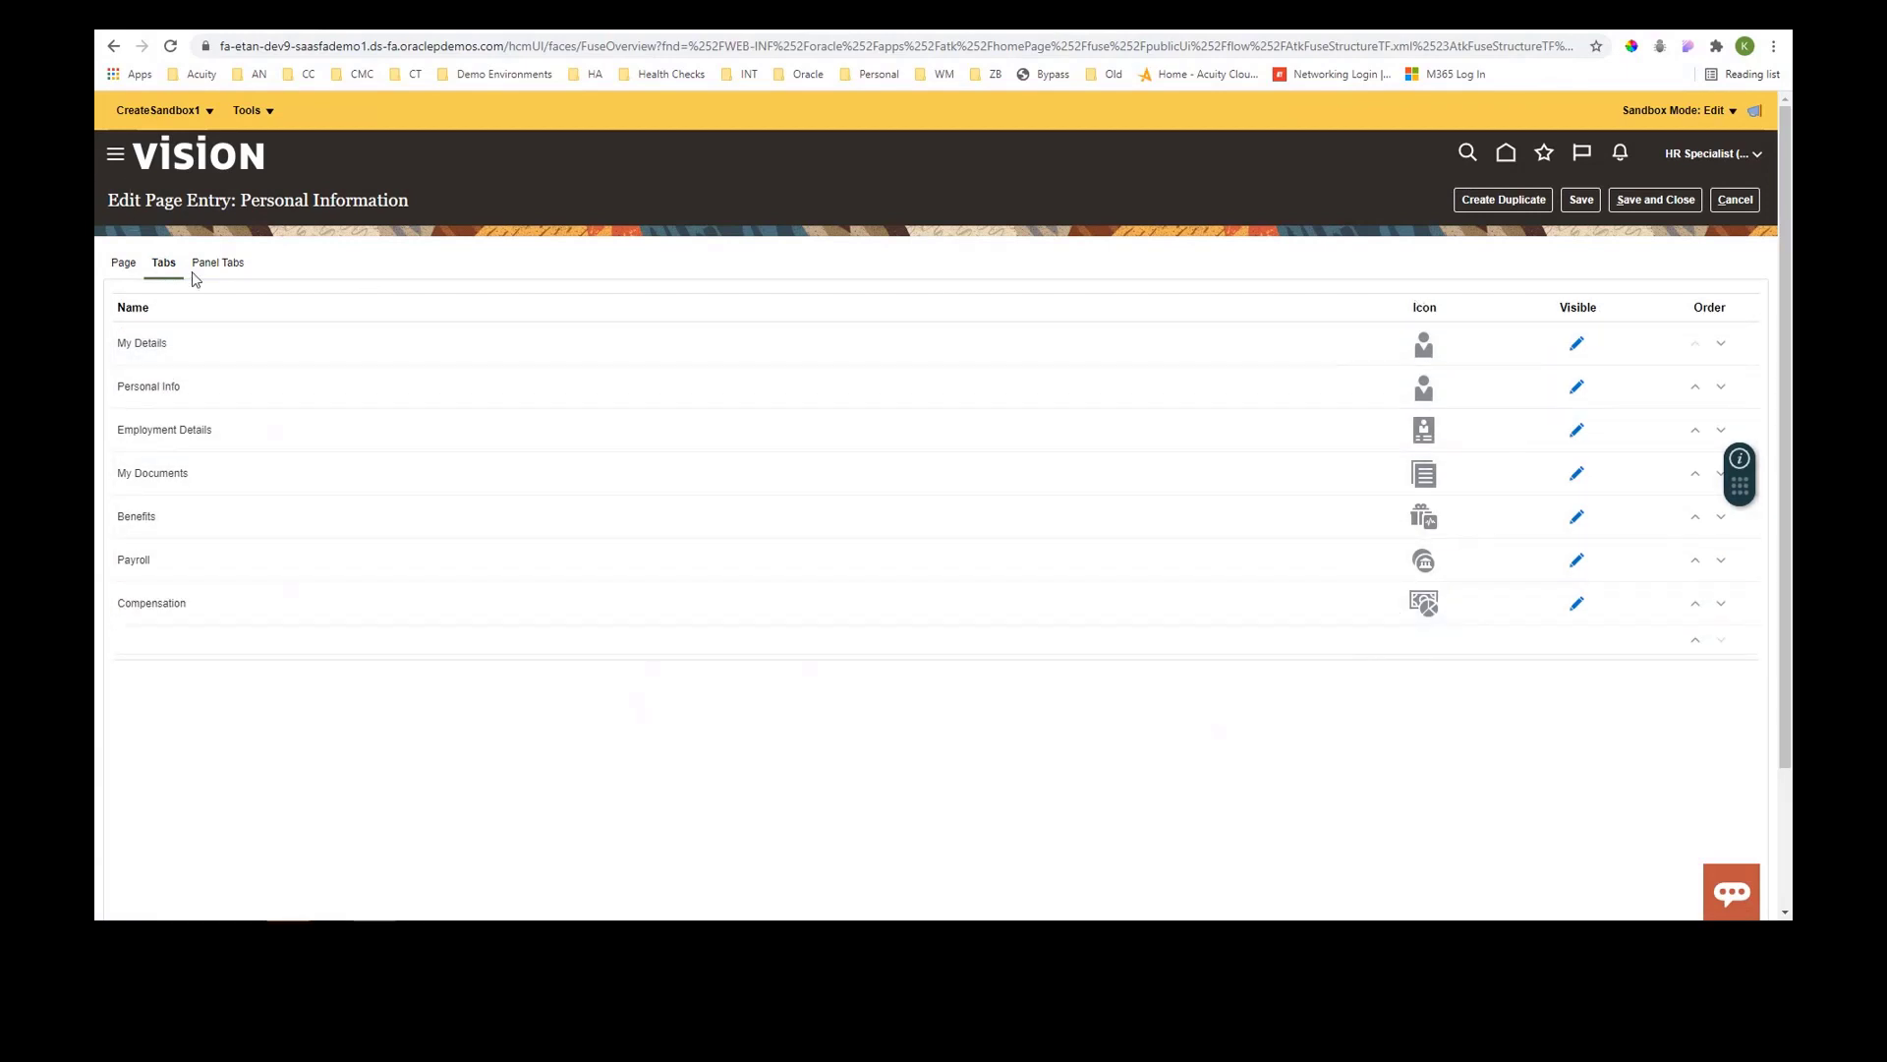
left_click(236, 279)
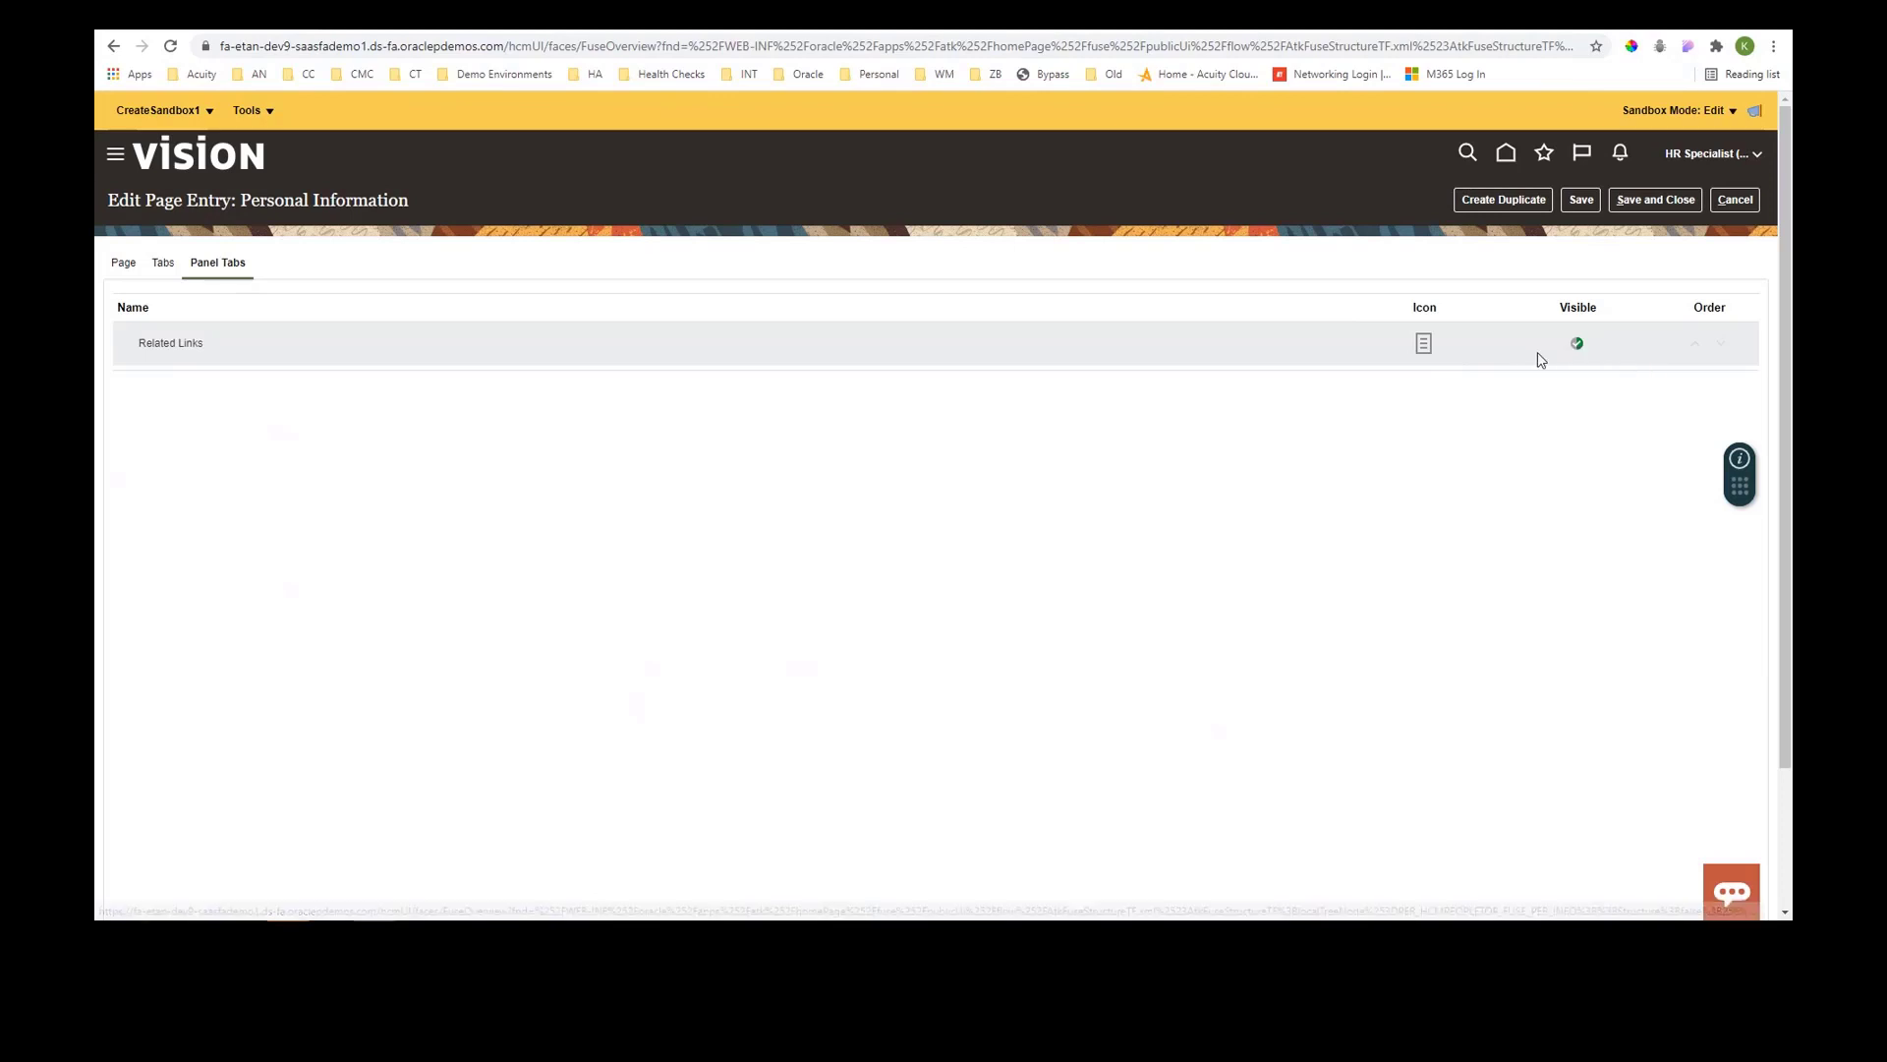
left_click(1737, 205)
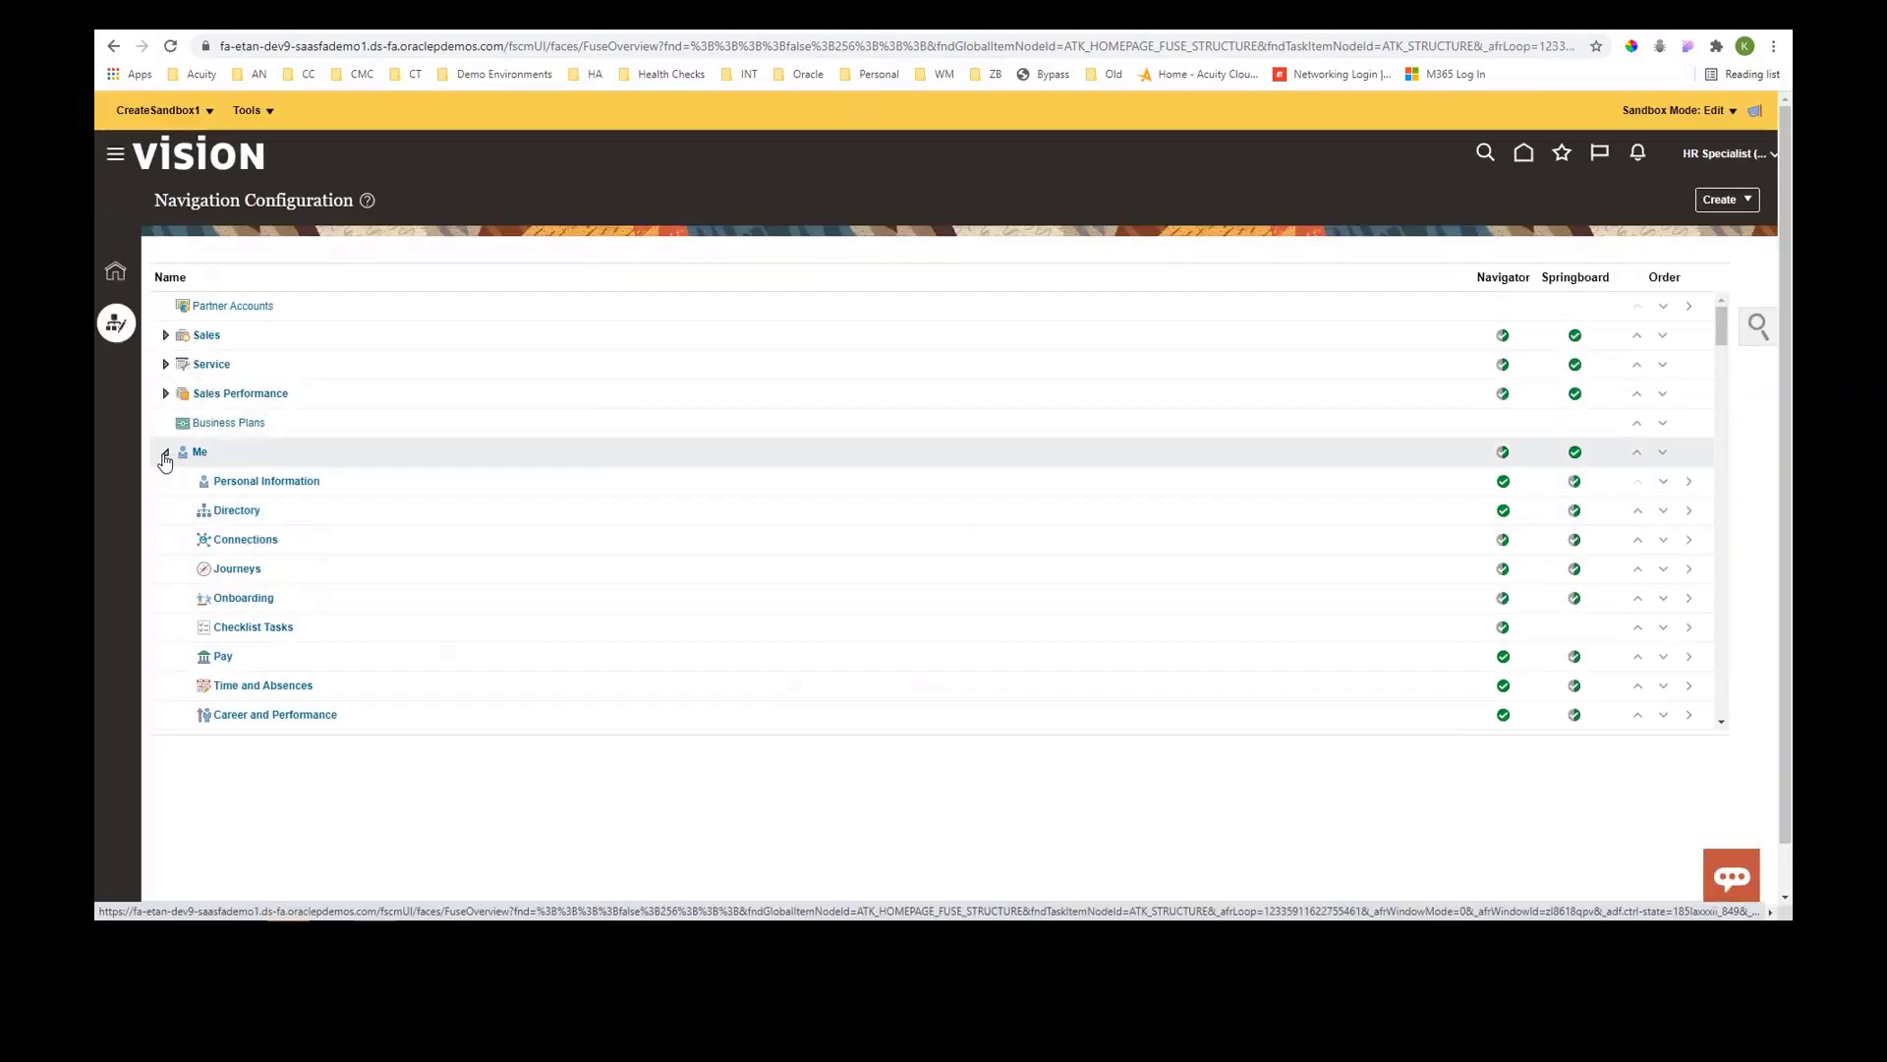
- Open the Me group's Quick Actions and review the Personal Info quick action and its items
left_click(166, 455)
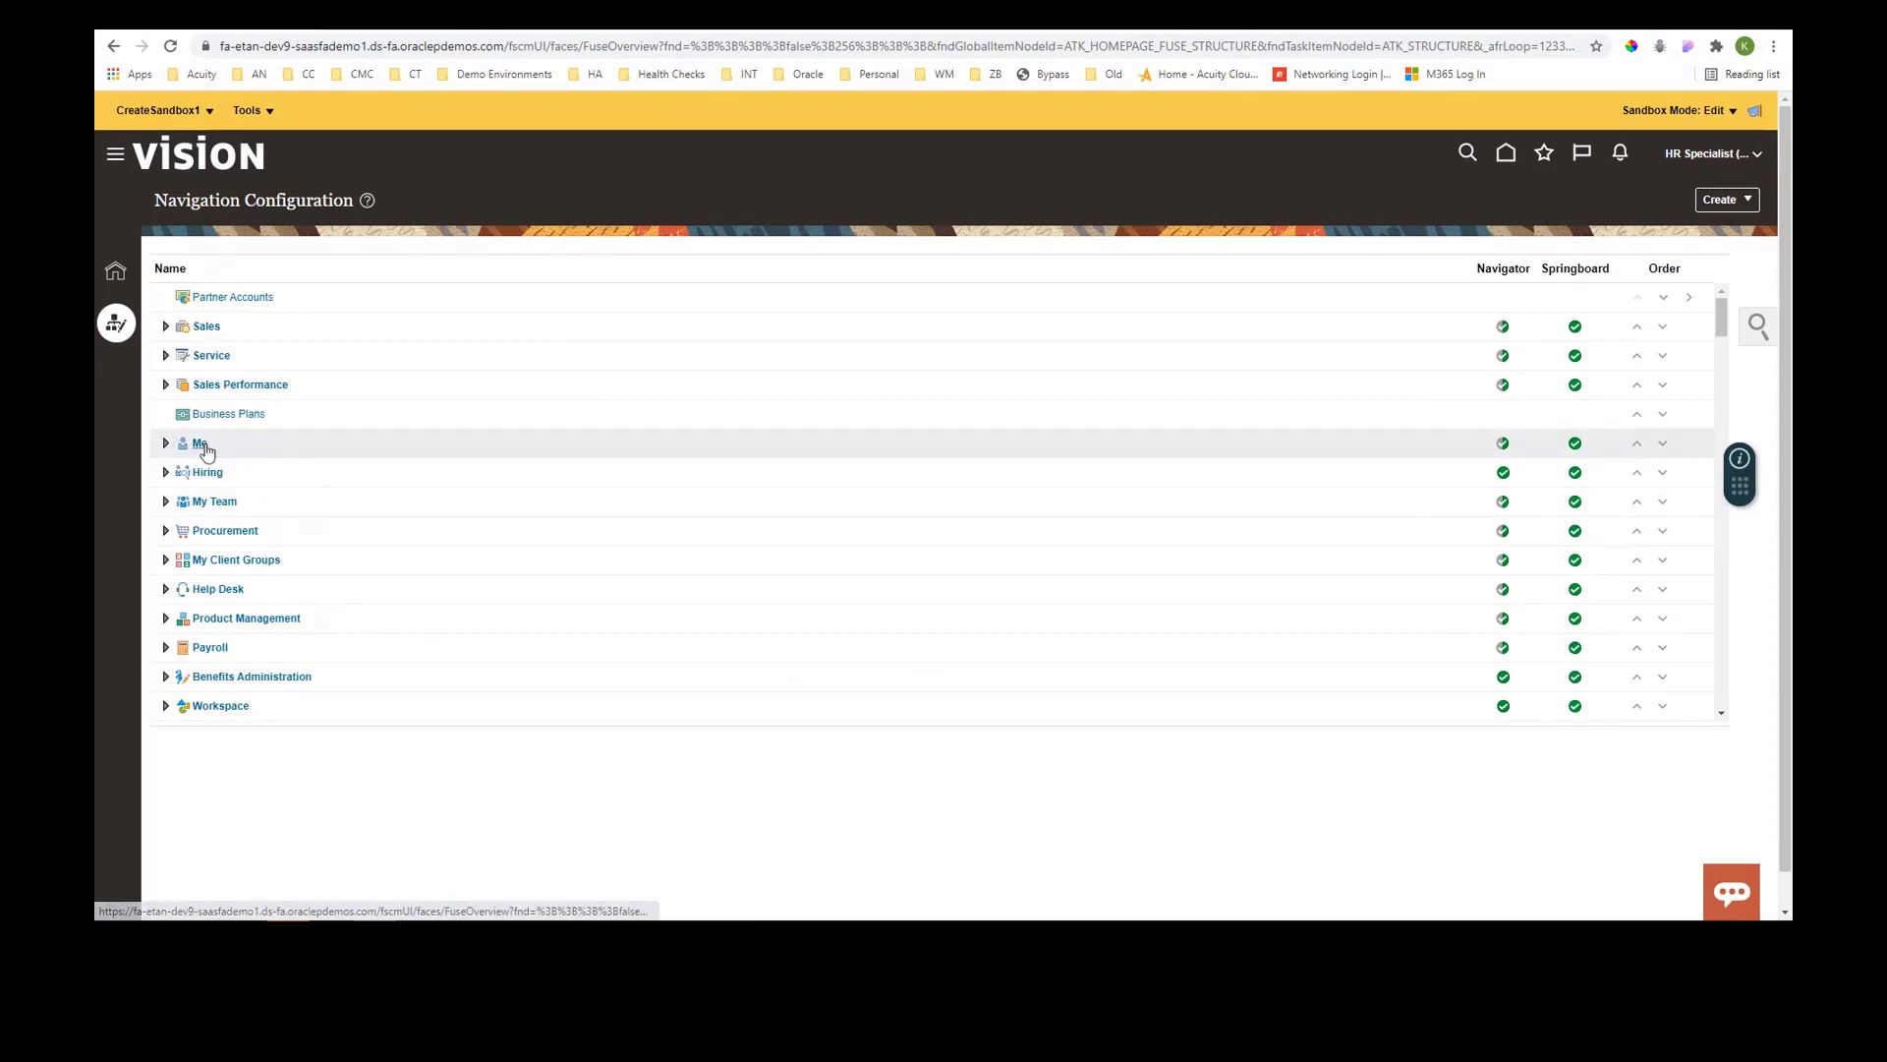
left_click(205, 451)
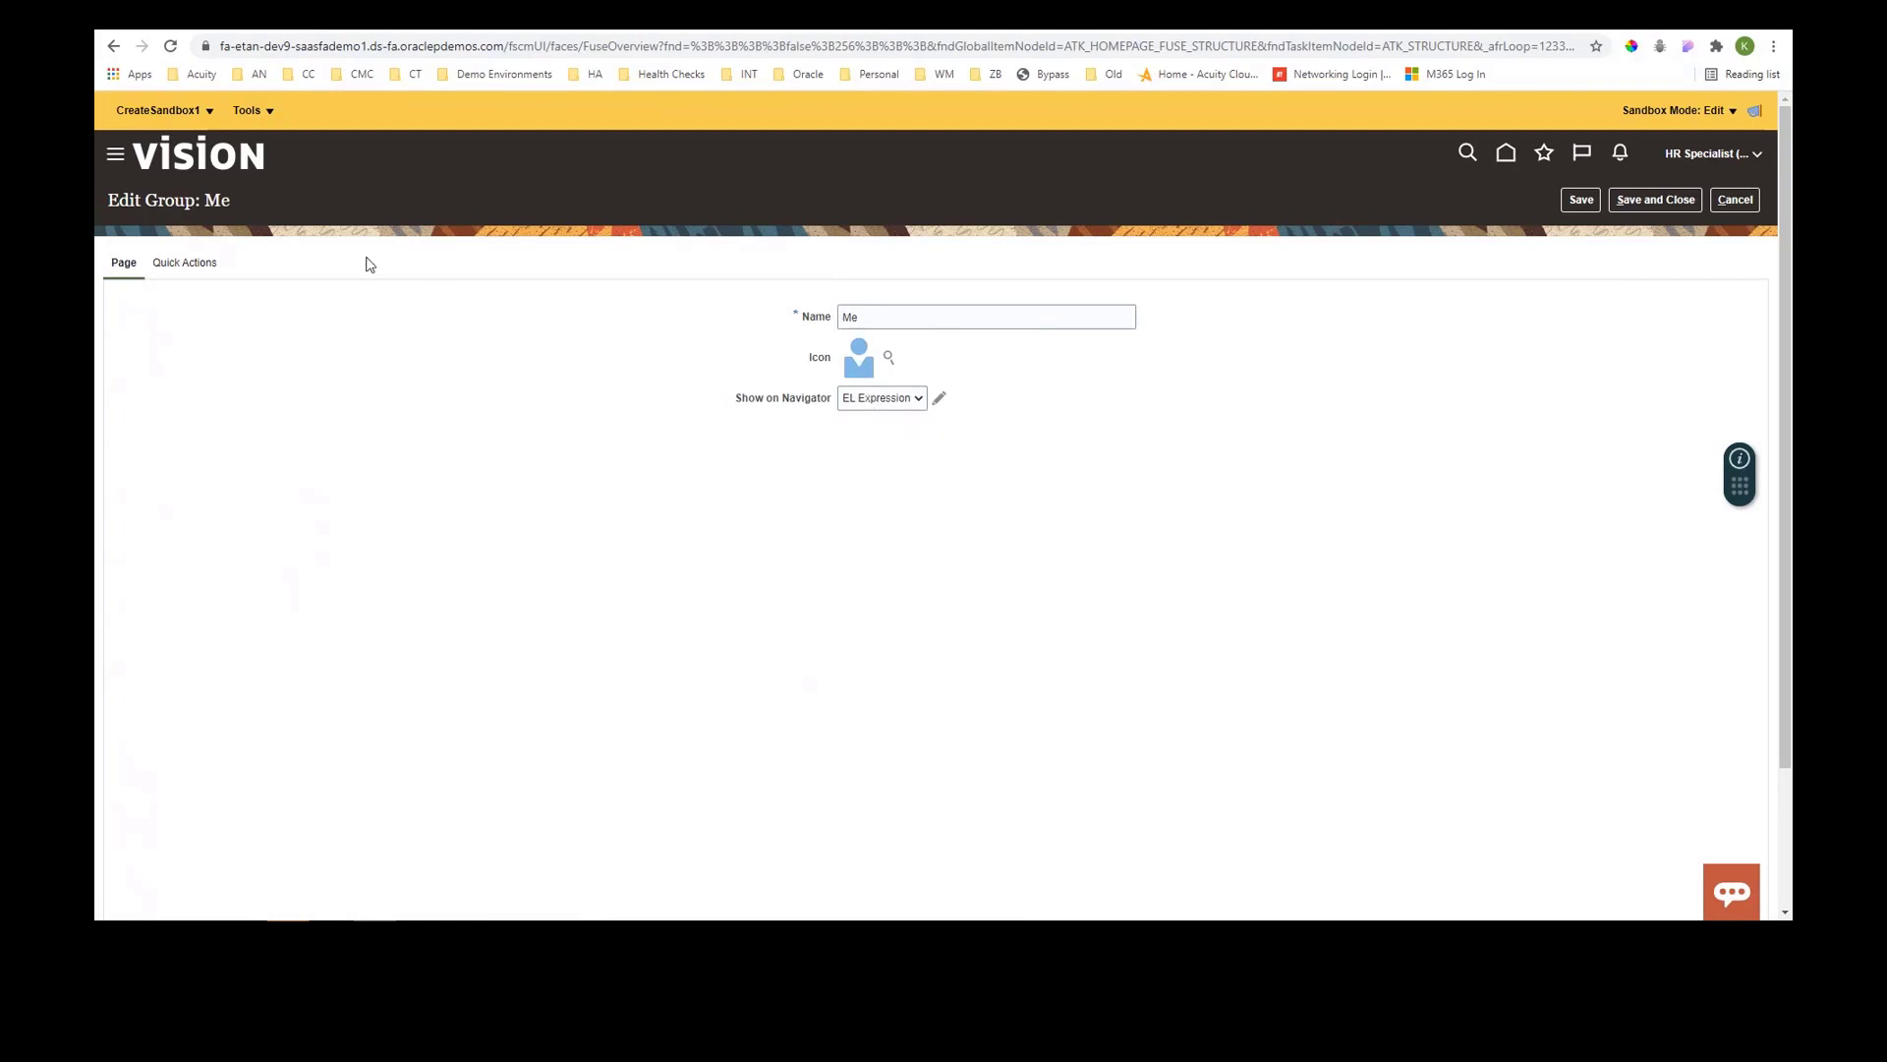
left_click(180, 266)
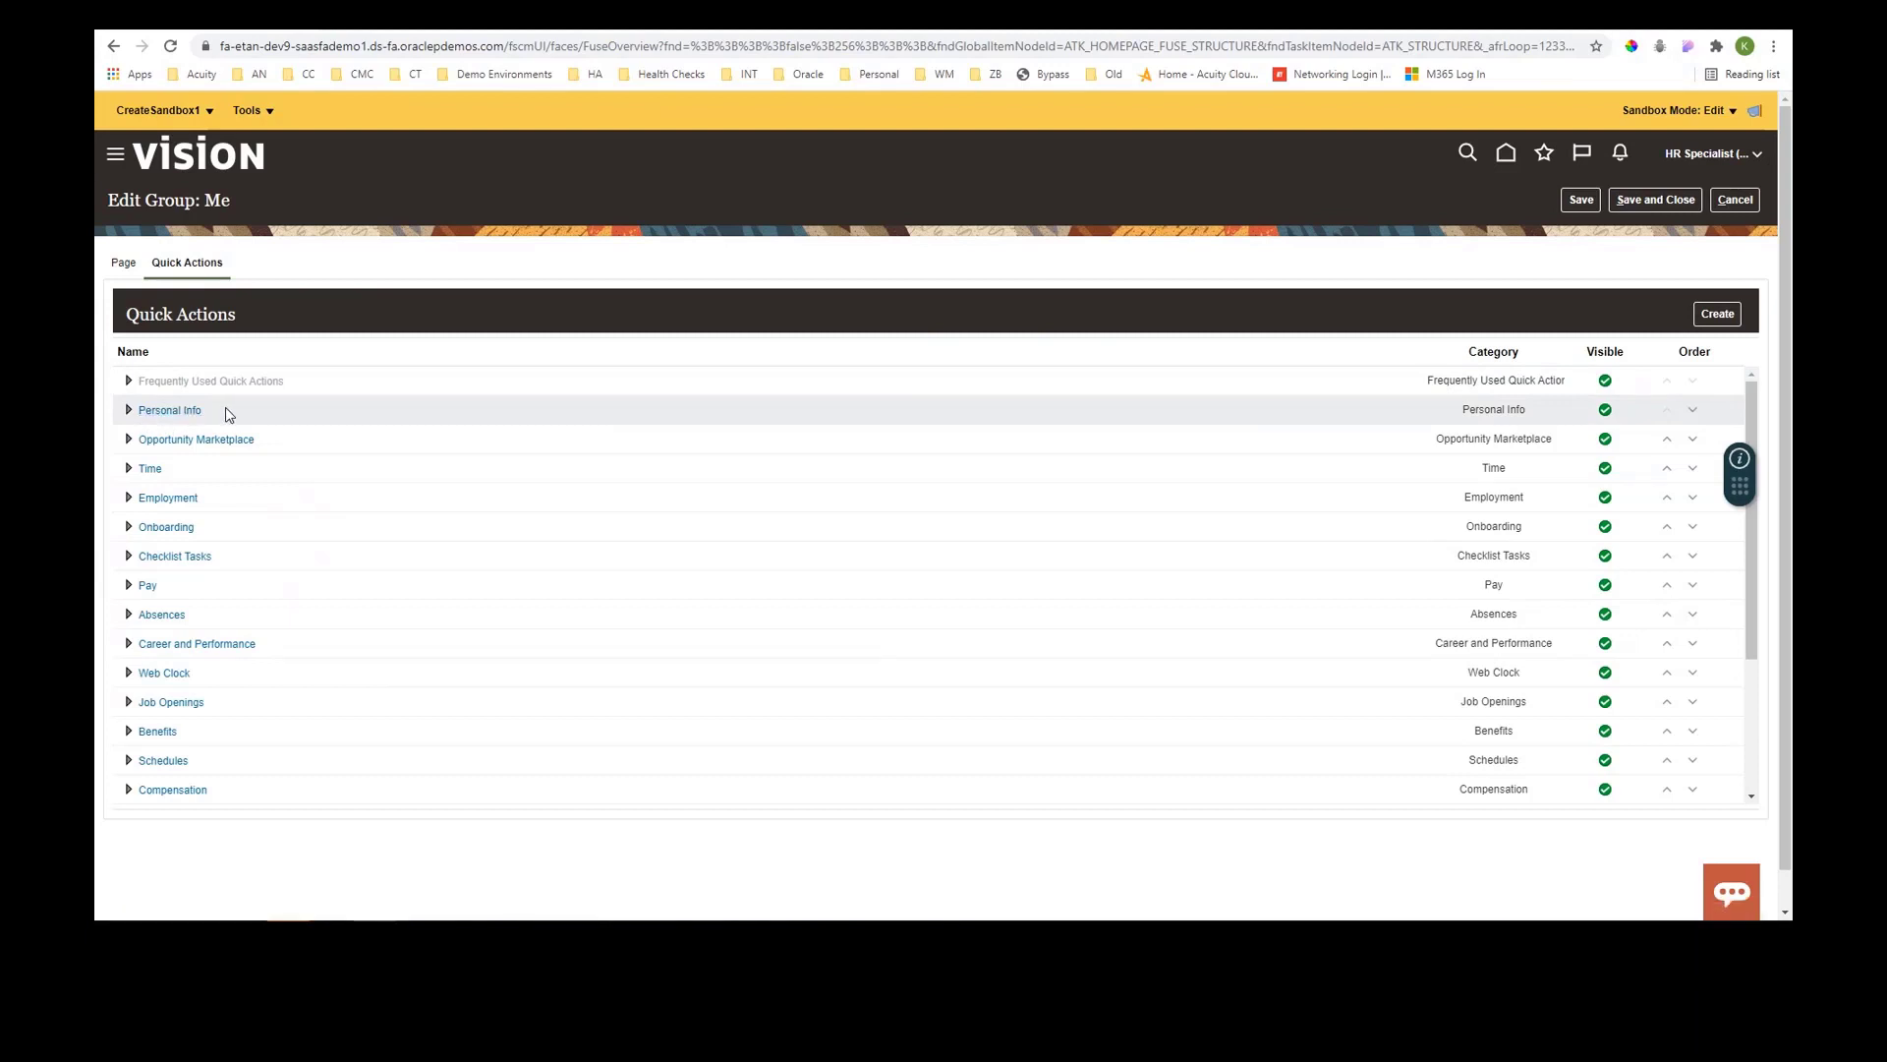
left_click(181, 415)
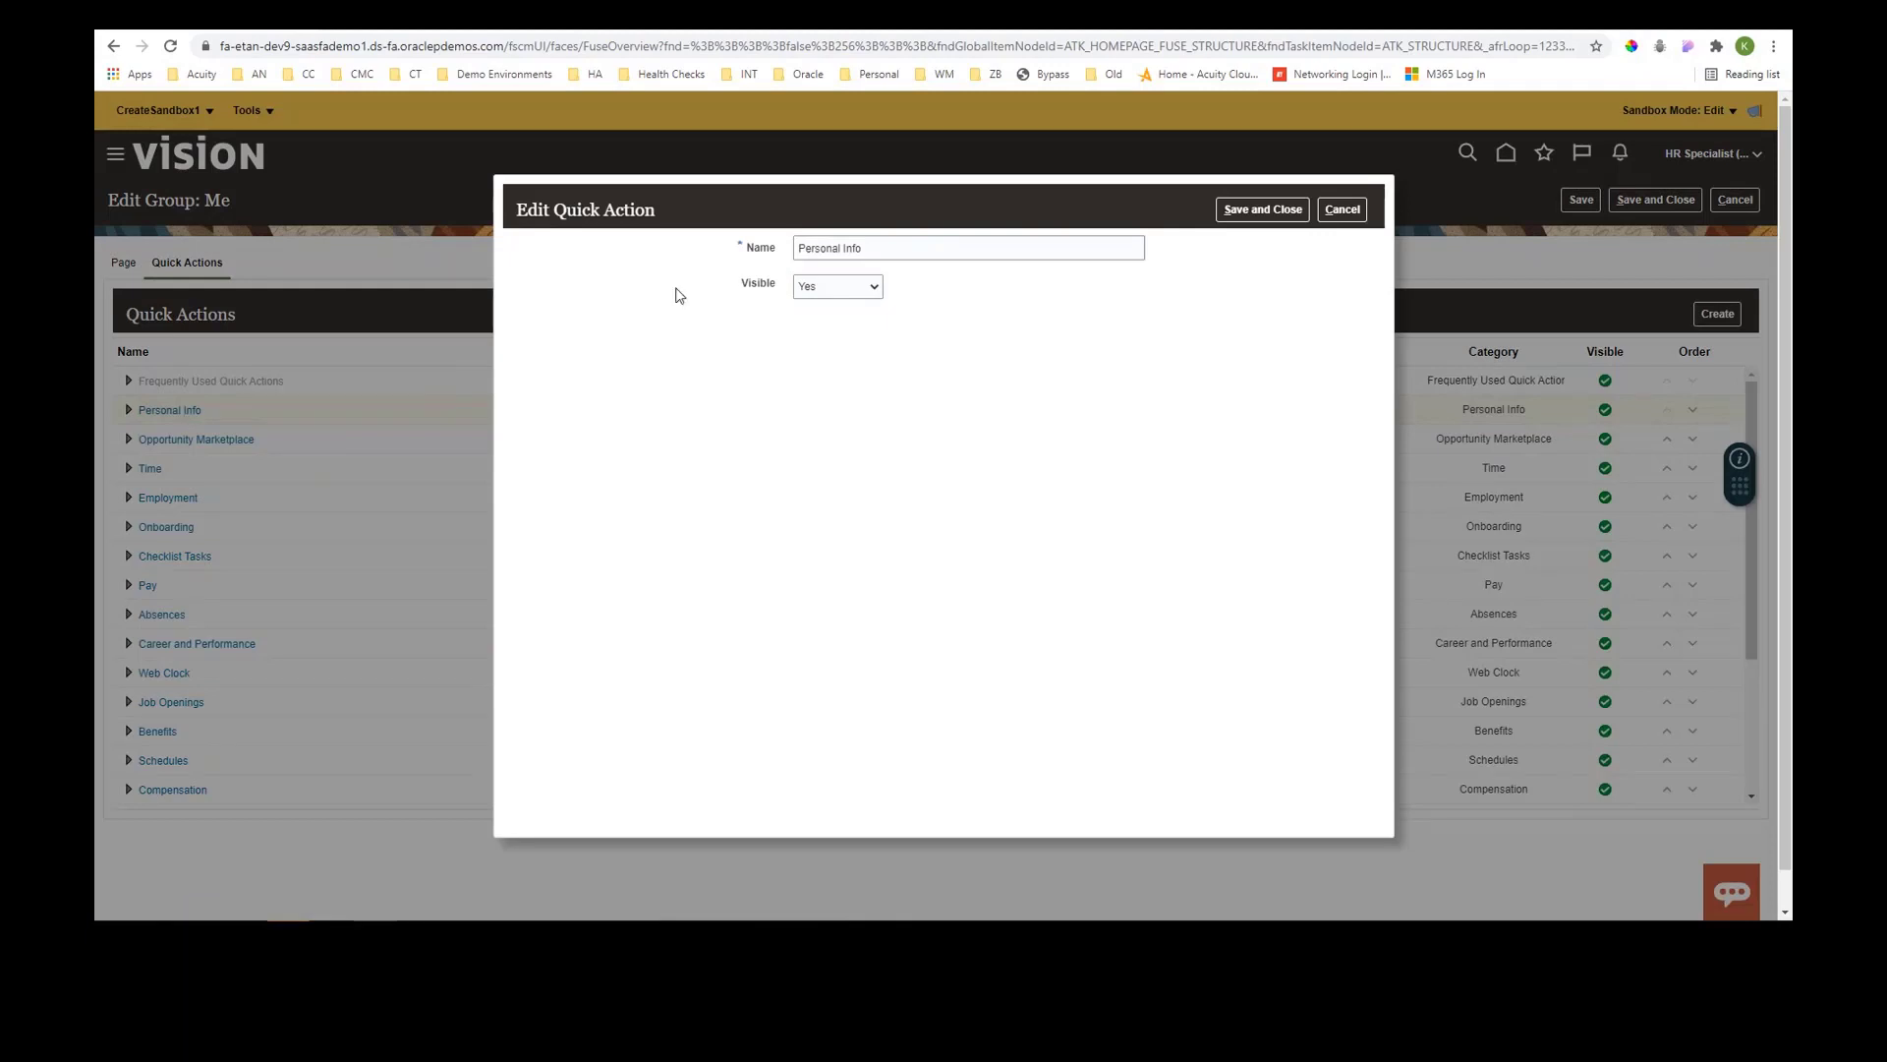
left_click_drag(873, 248, 799, 252)
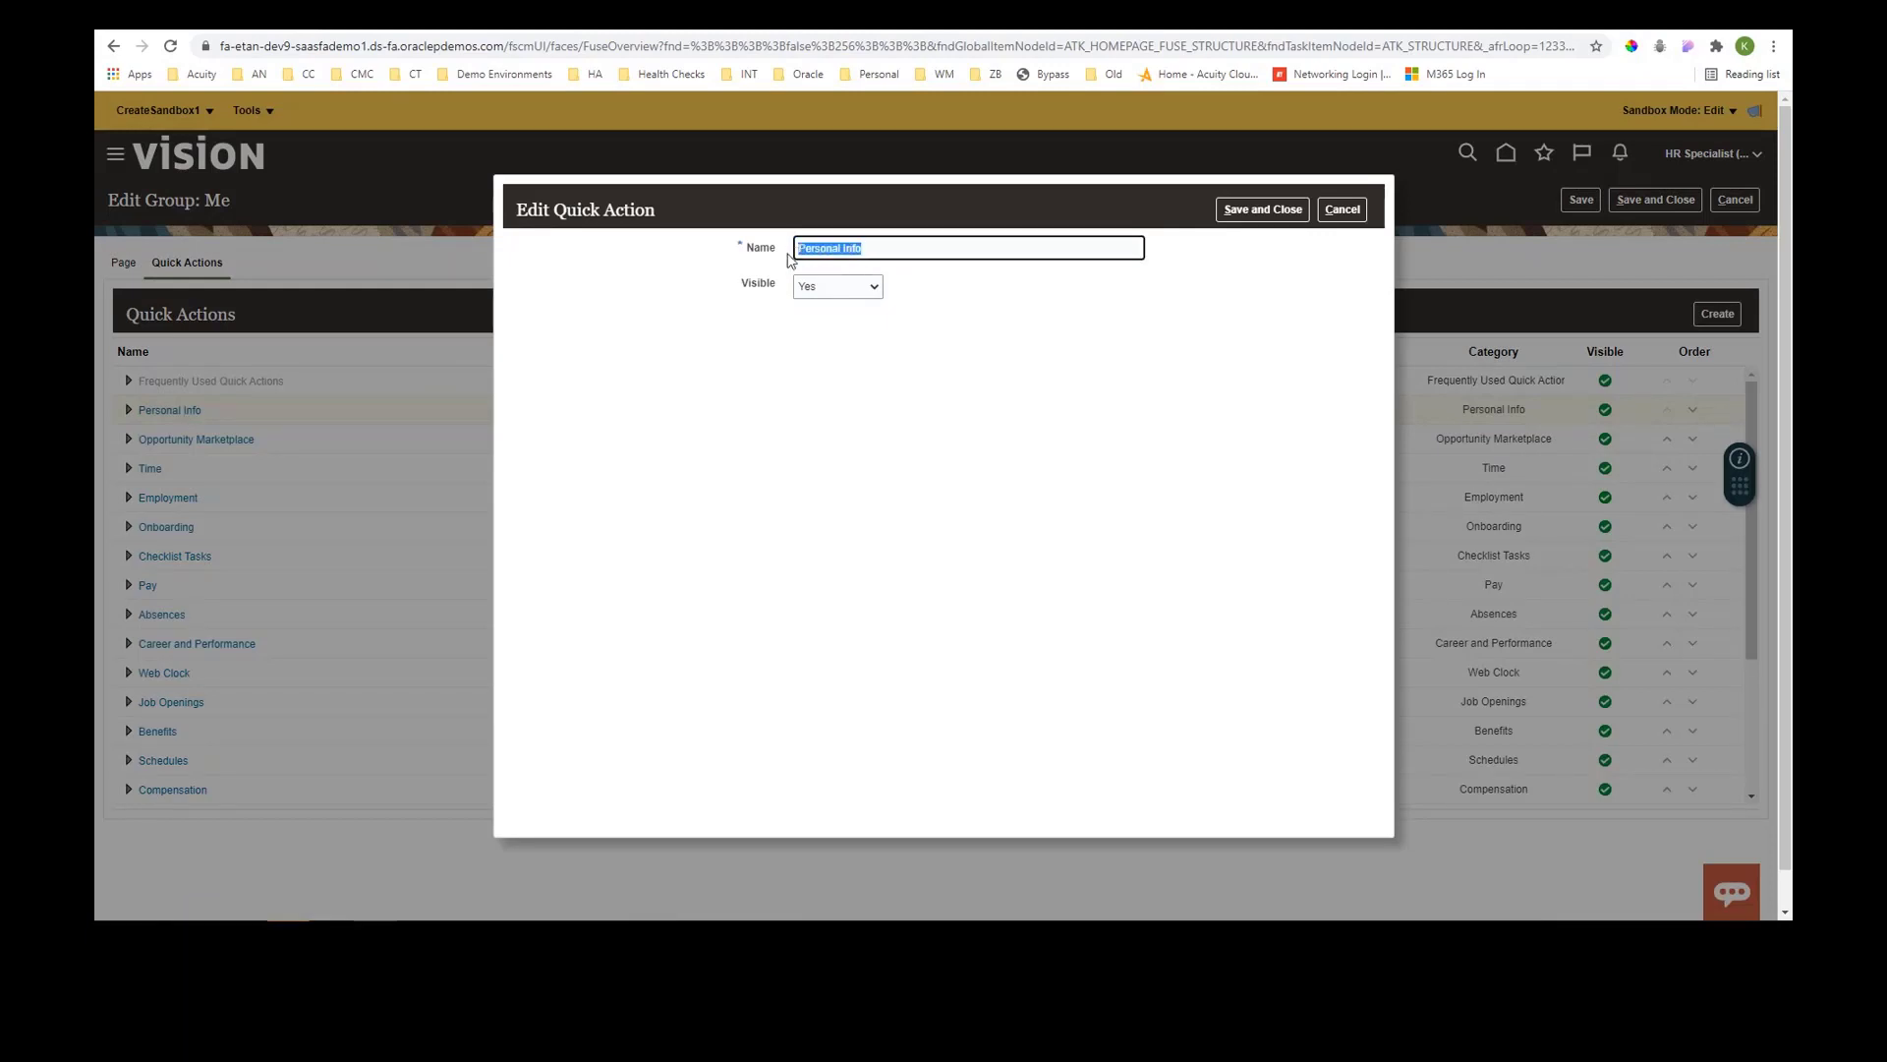
left_click(1342, 210)
left_click(128, 411)
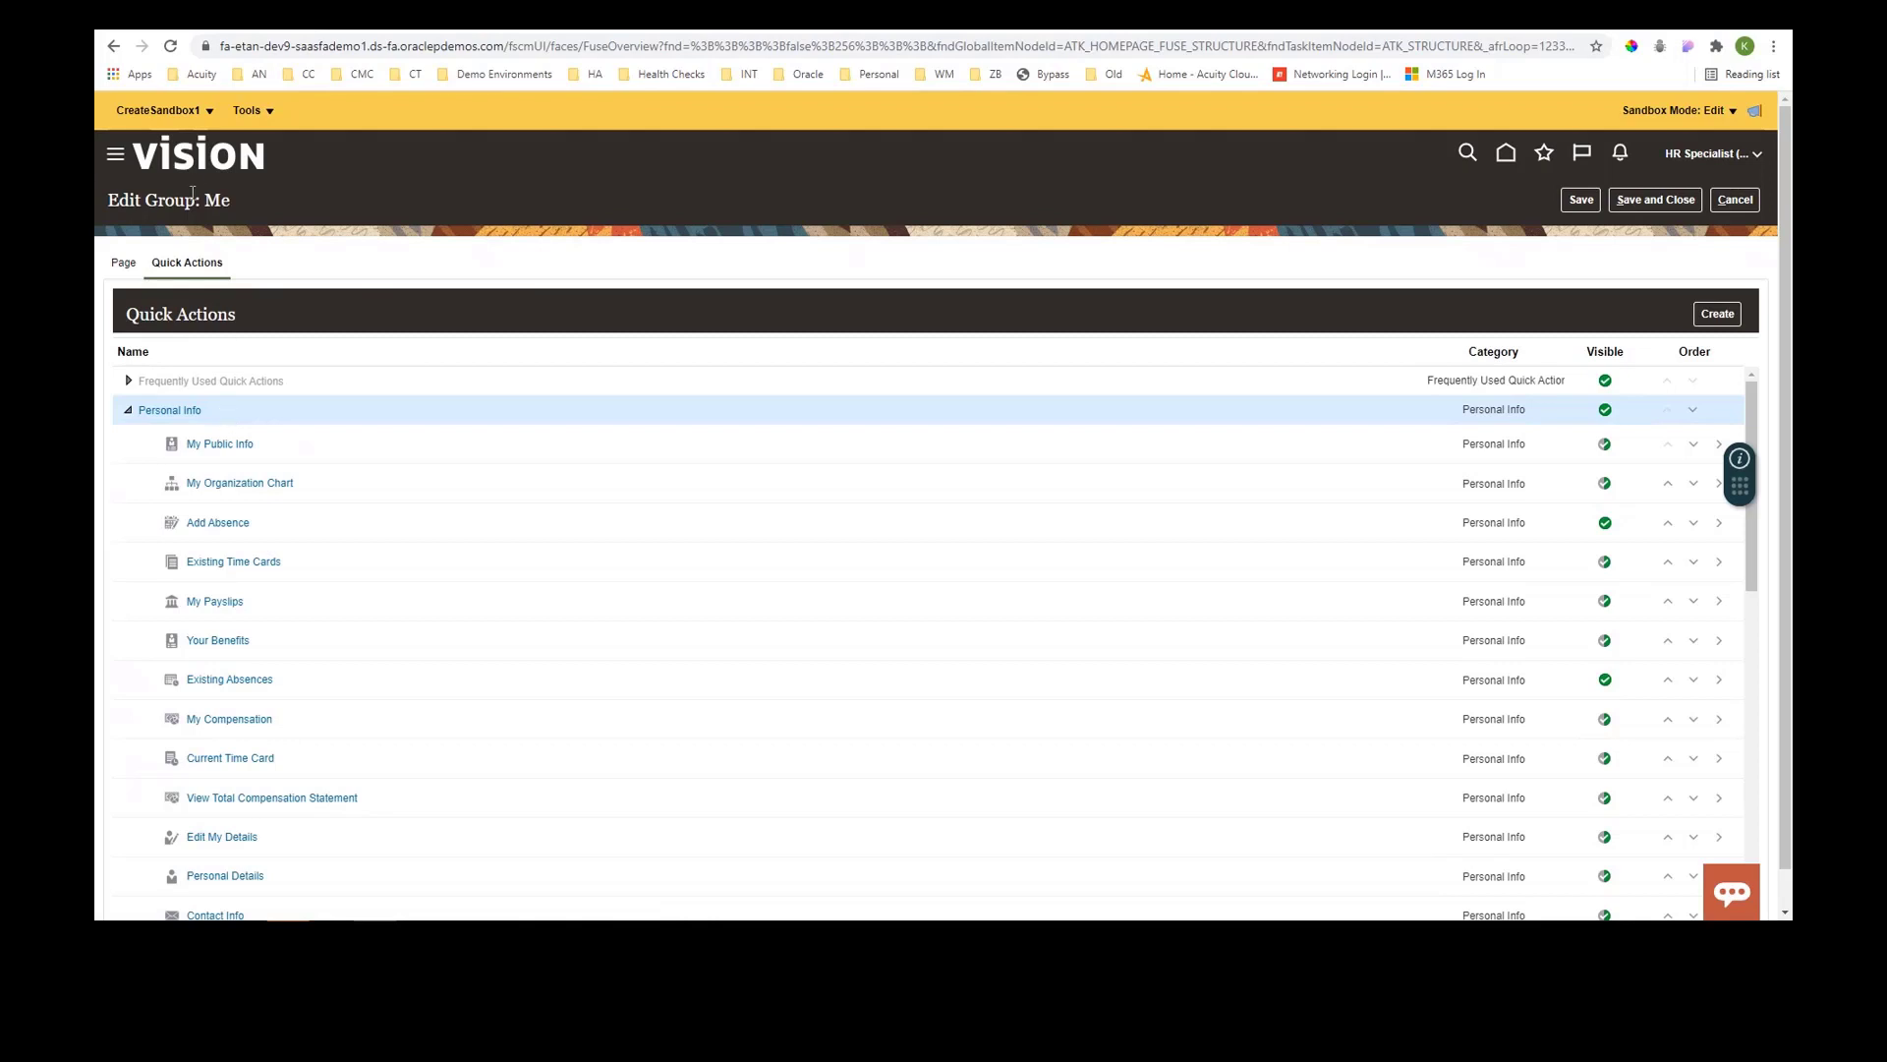
- Return to the home page and review the Me quick actions and apps
left_click(216, 159)
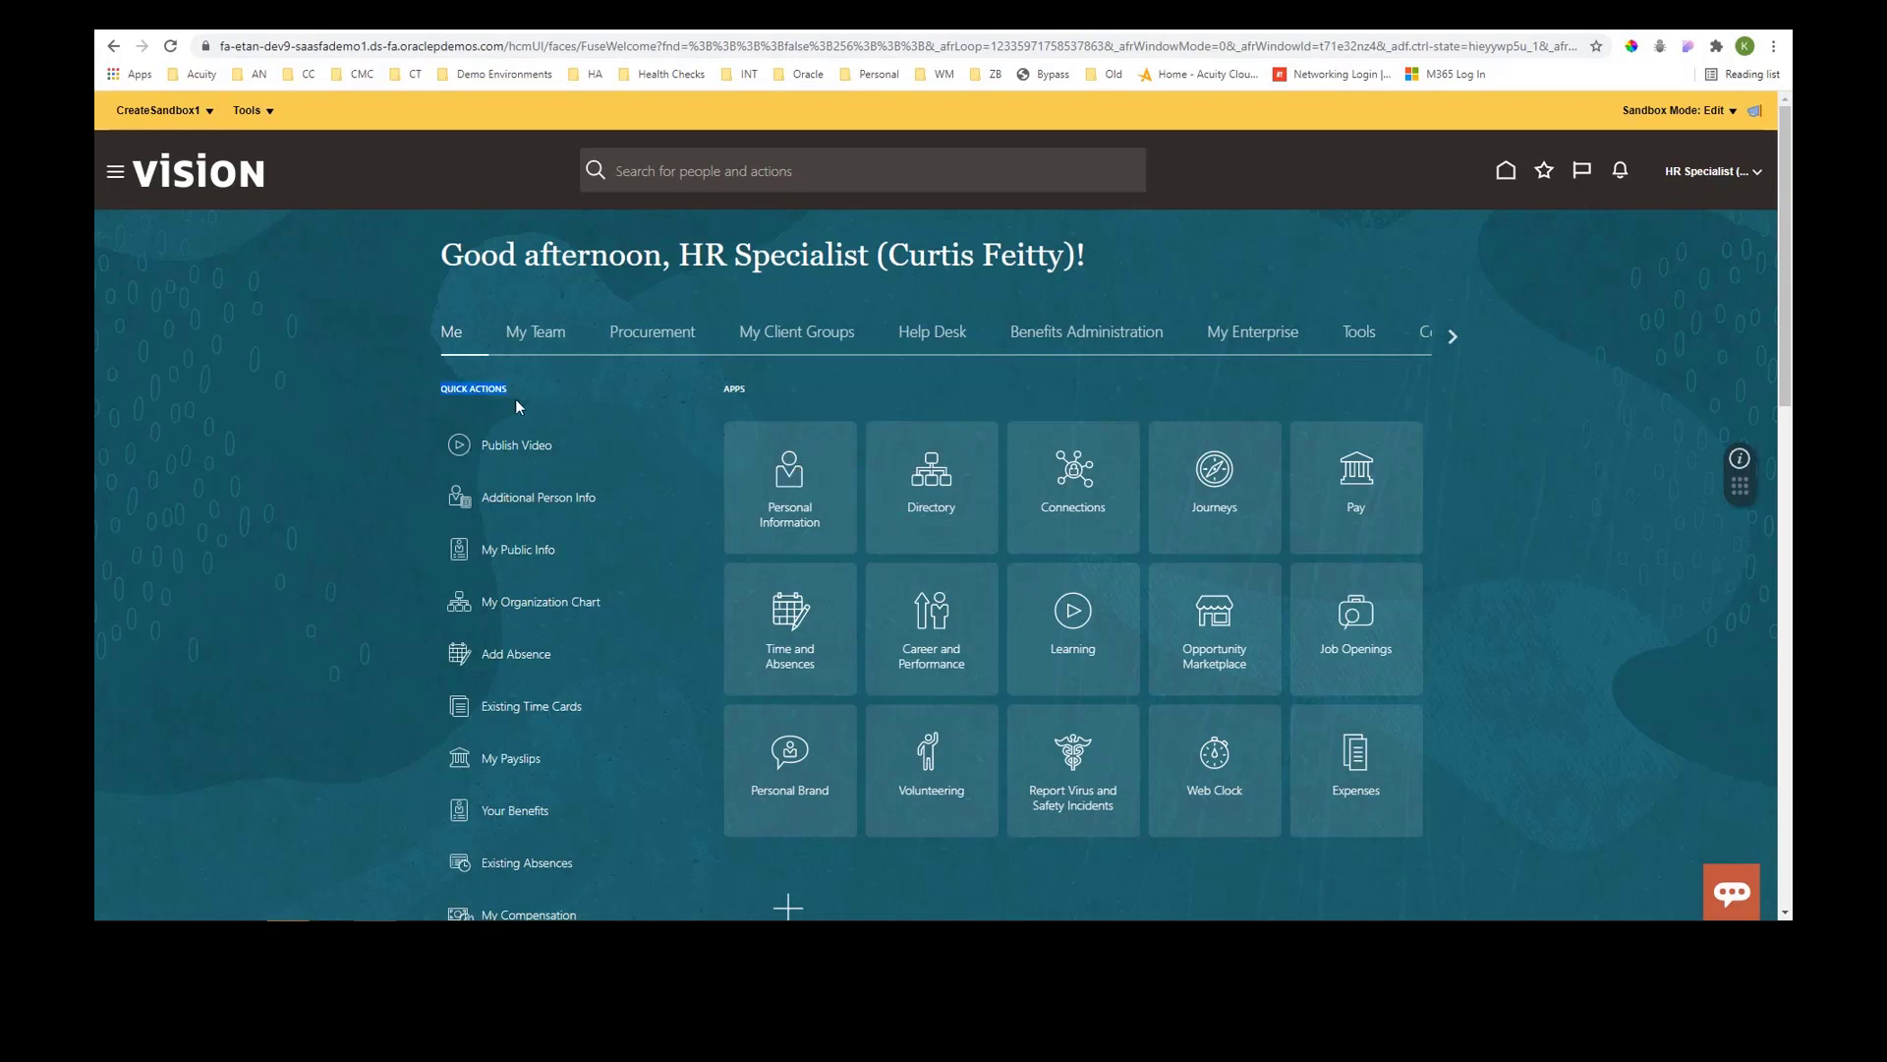
scroll(541, 798, "down", 2)
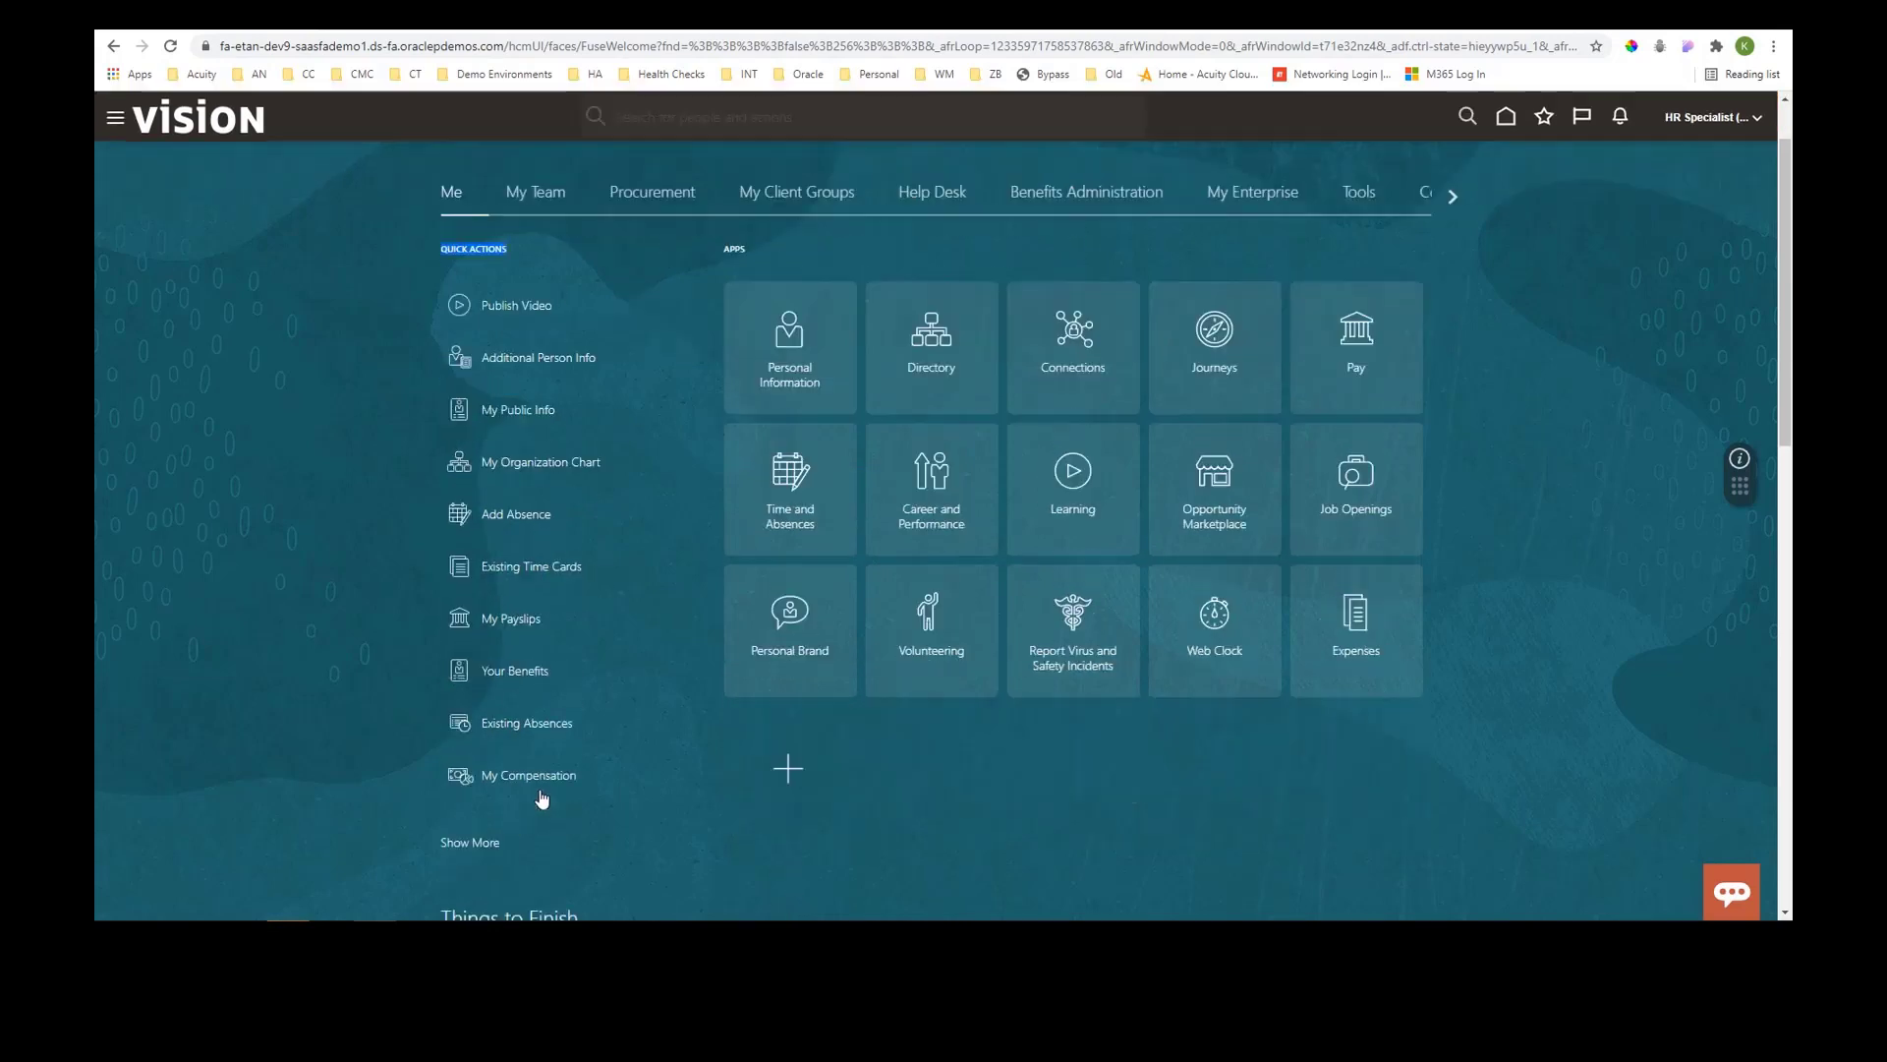
- Expand the Me group's full quick actions list, review the Personal Info section, then collapse it again
scroll(542, 798, "down", 1)
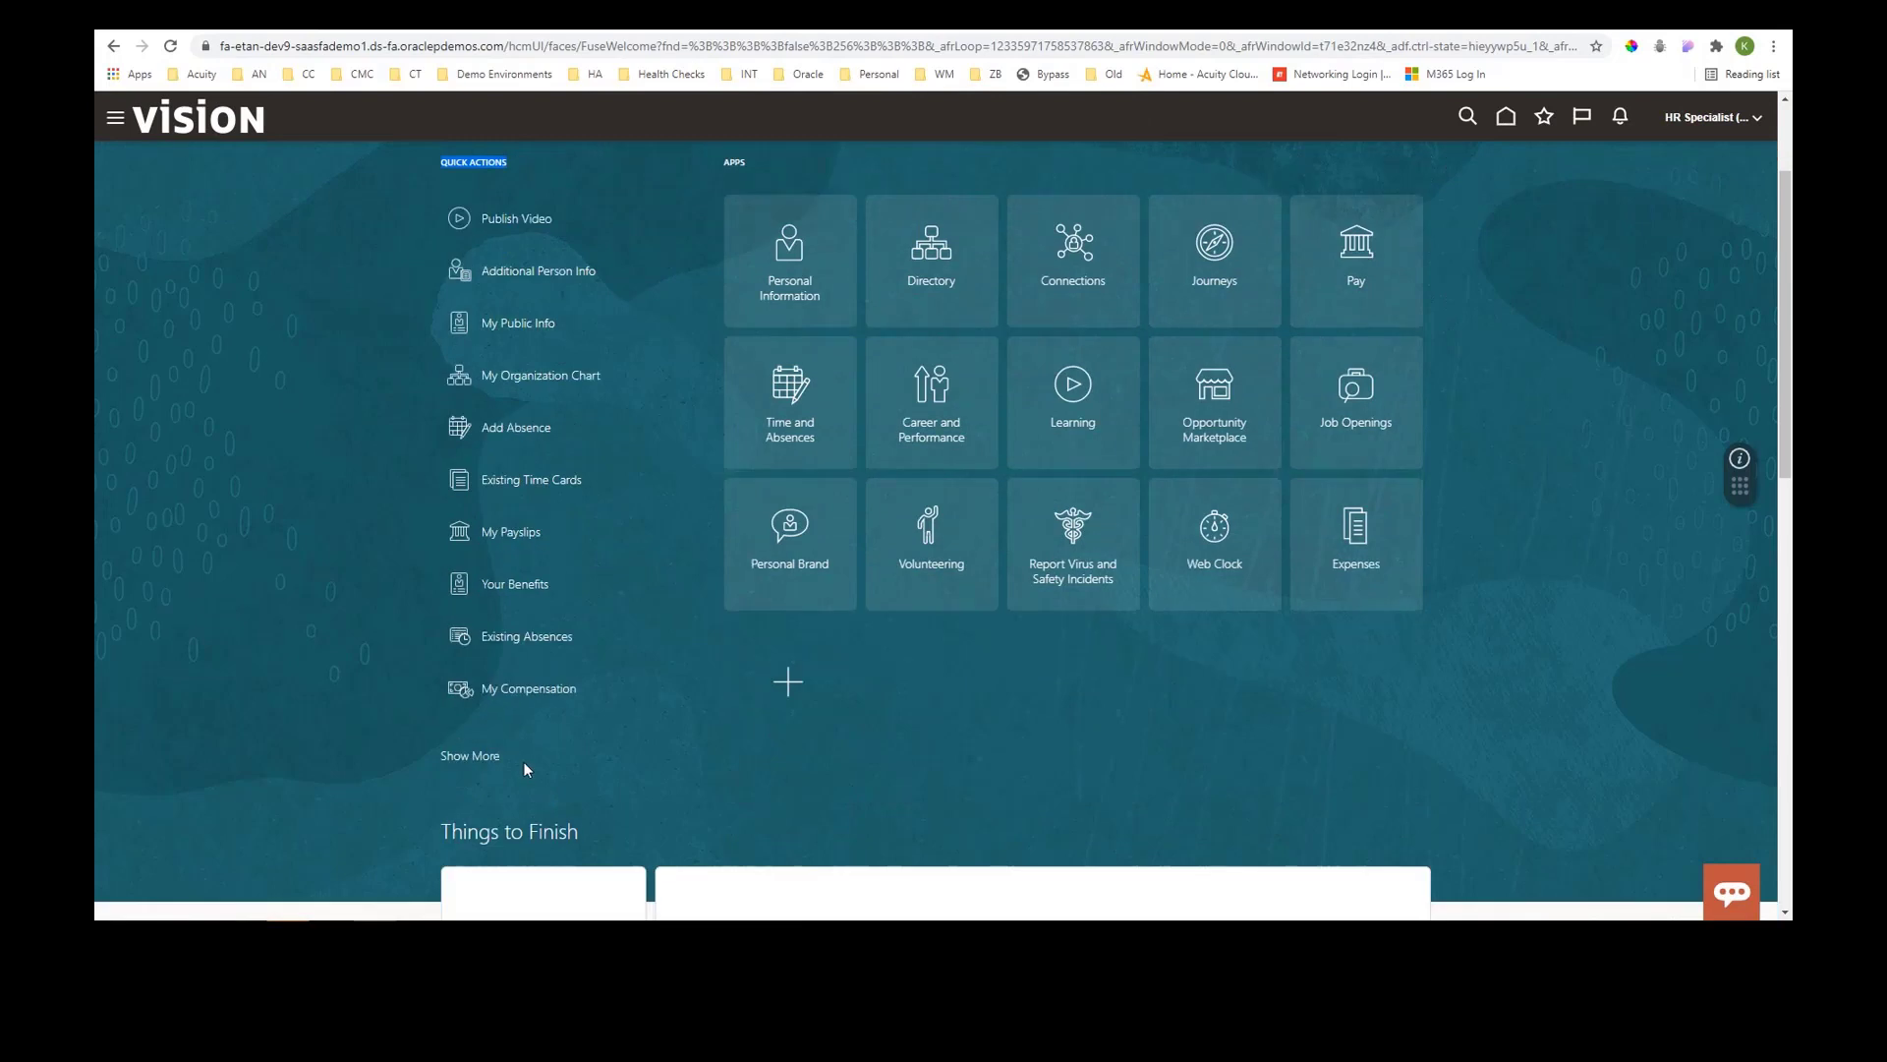
left_click(473, 758)
scroll(506, 678, "up", 1)
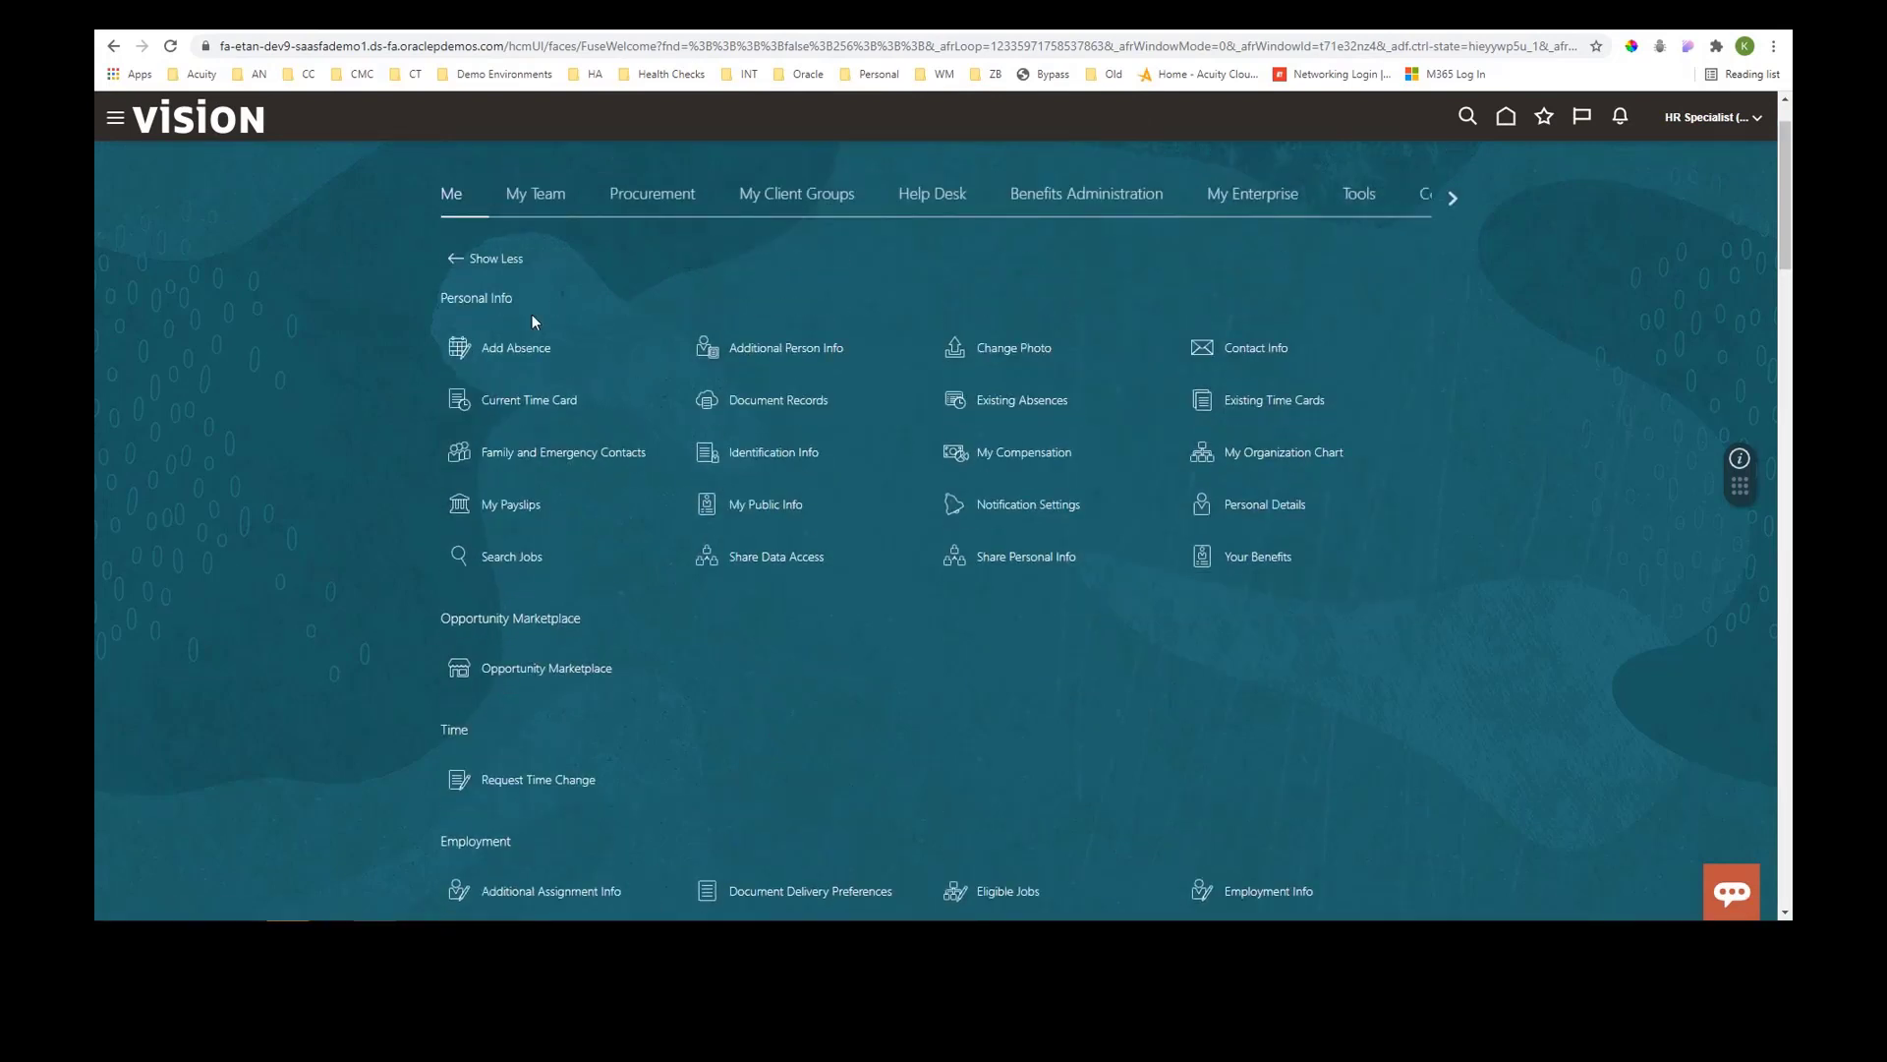
left_click_drag(528, 295, 449, 298)
left_click(454, 262)
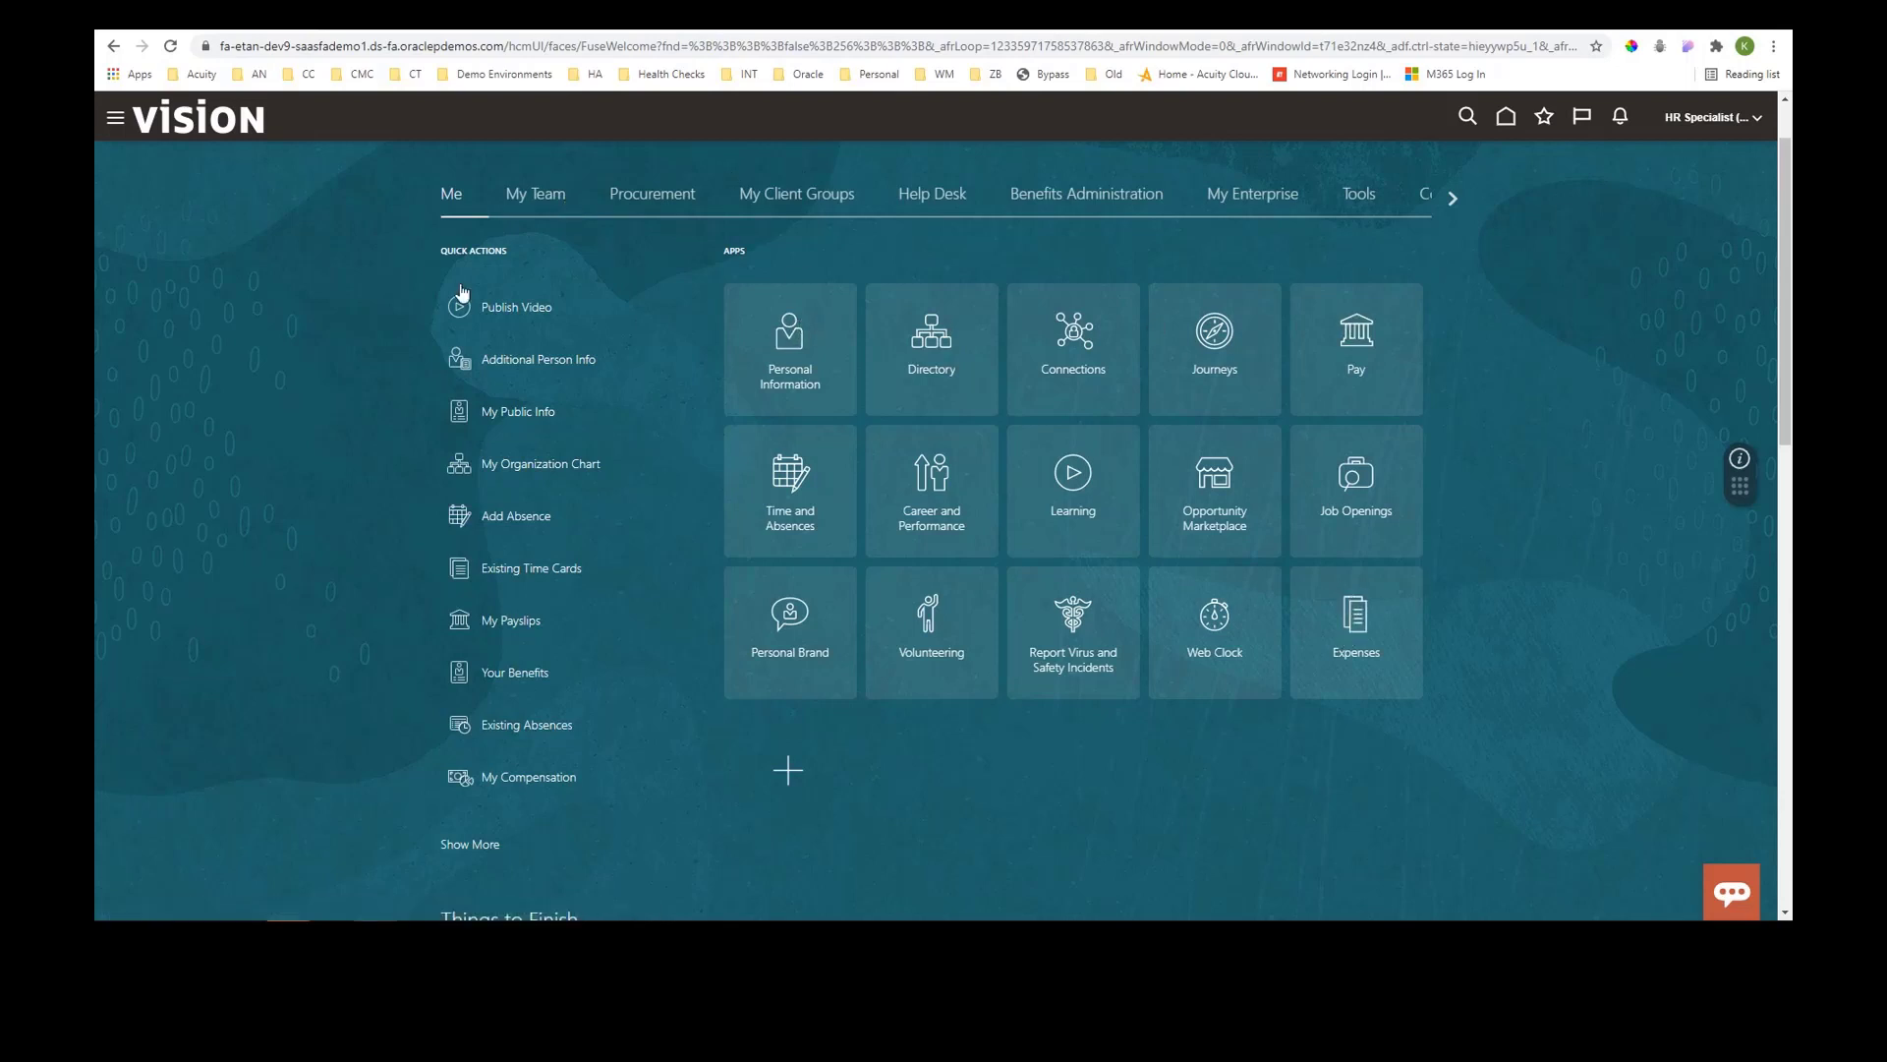
- Browse the My Team and Procurement groups' quick actions and apps, then return to the Me group
left_click(537, 199)
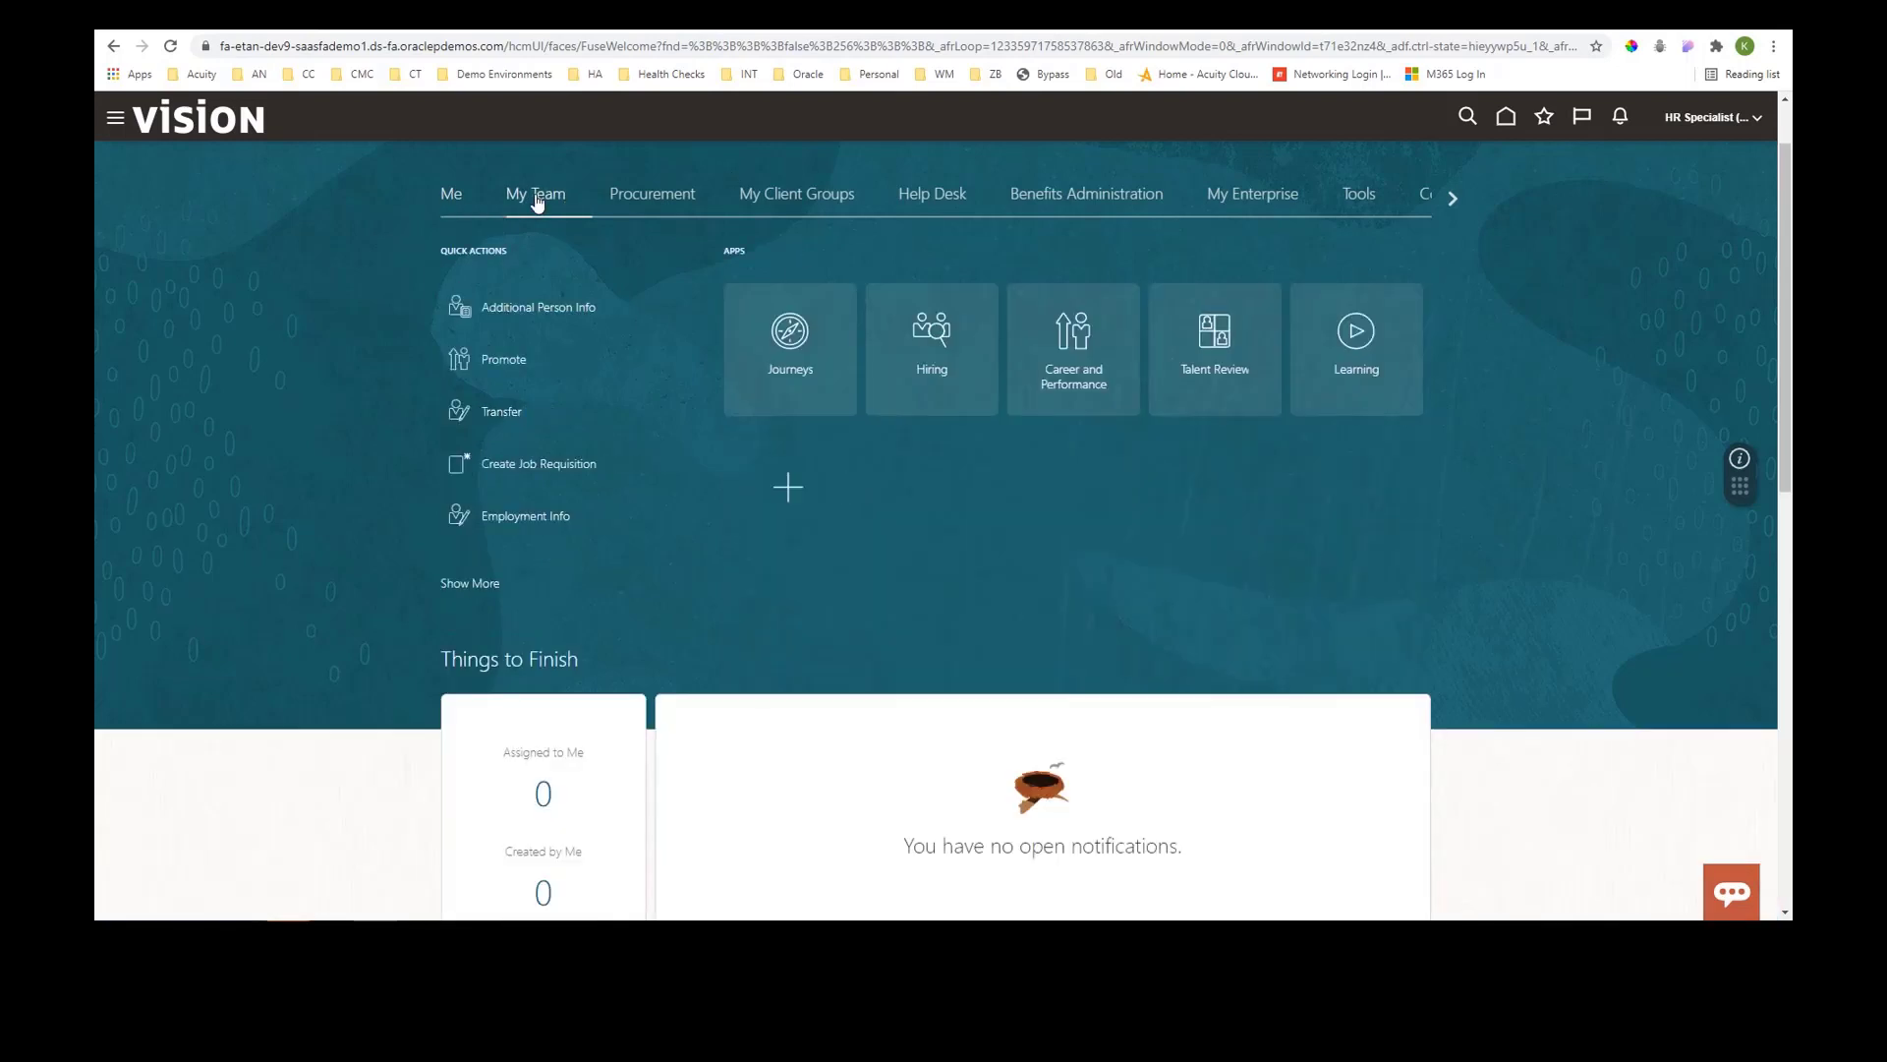
left_click(650, 197)
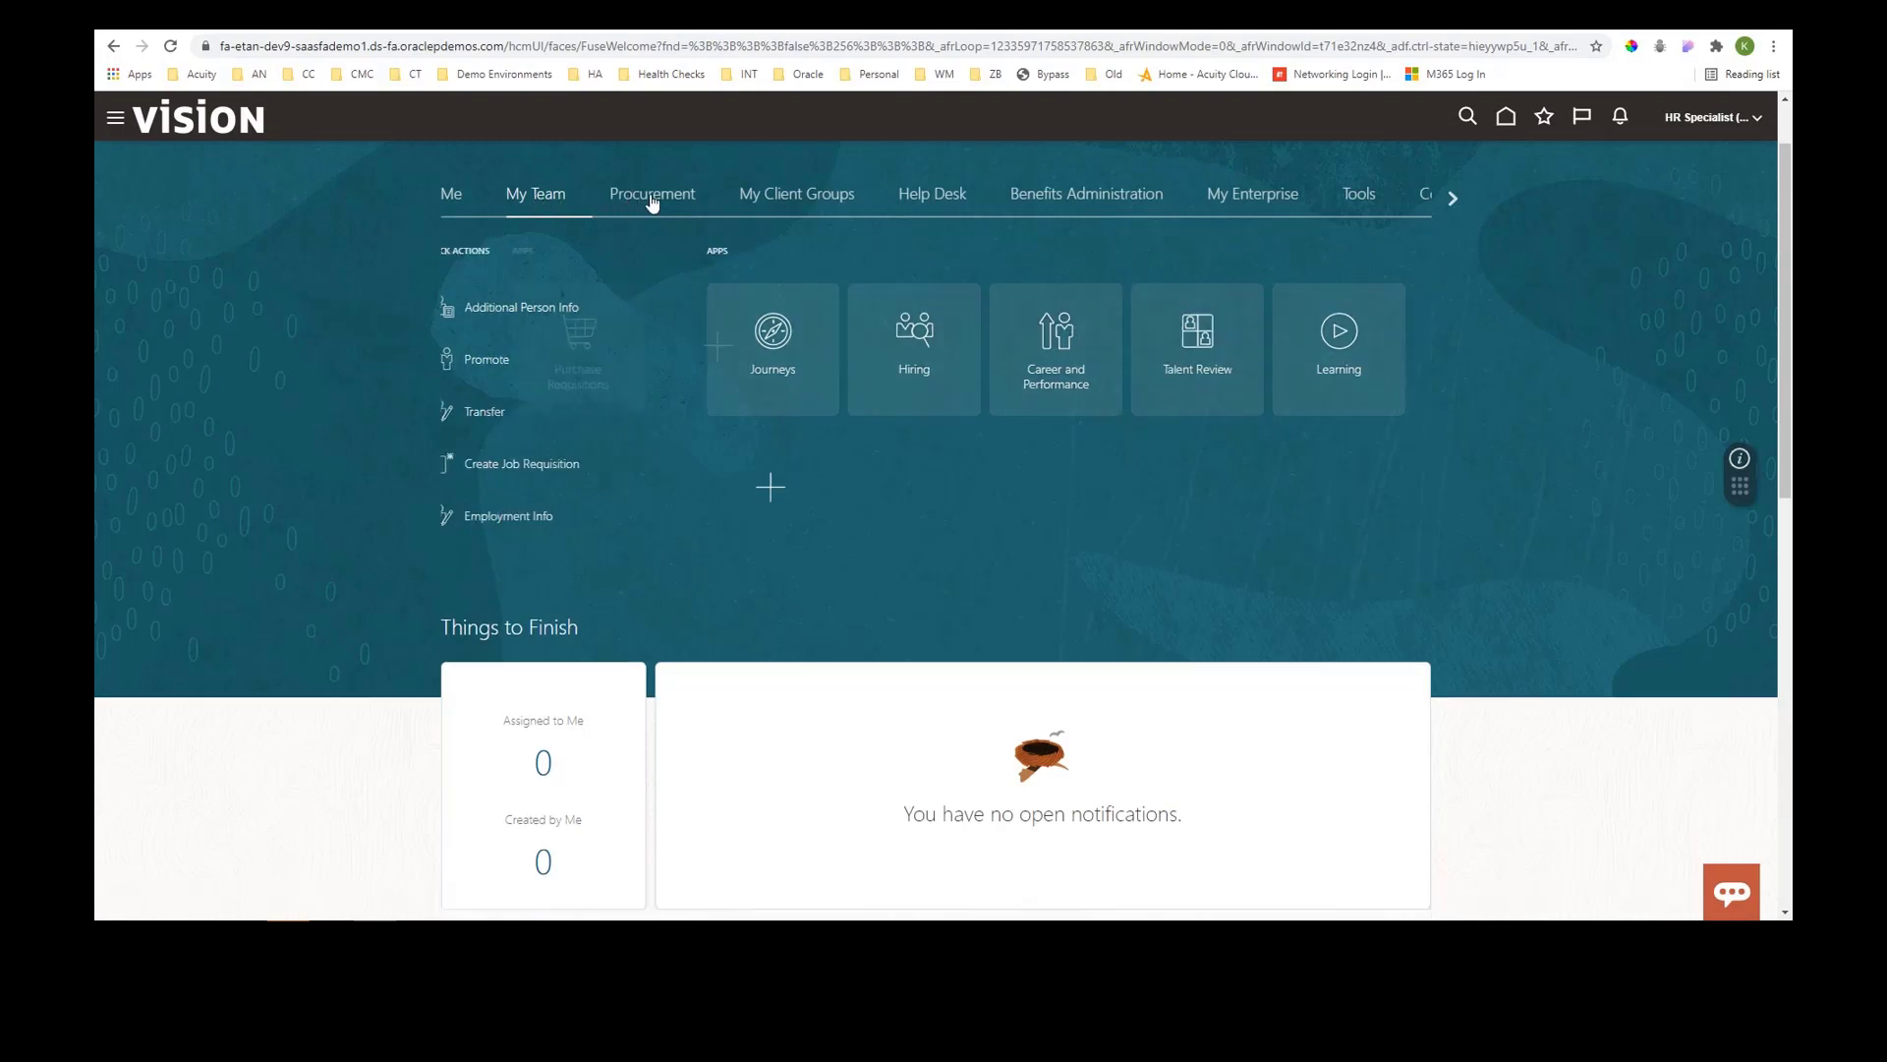
left_click(451, 199)
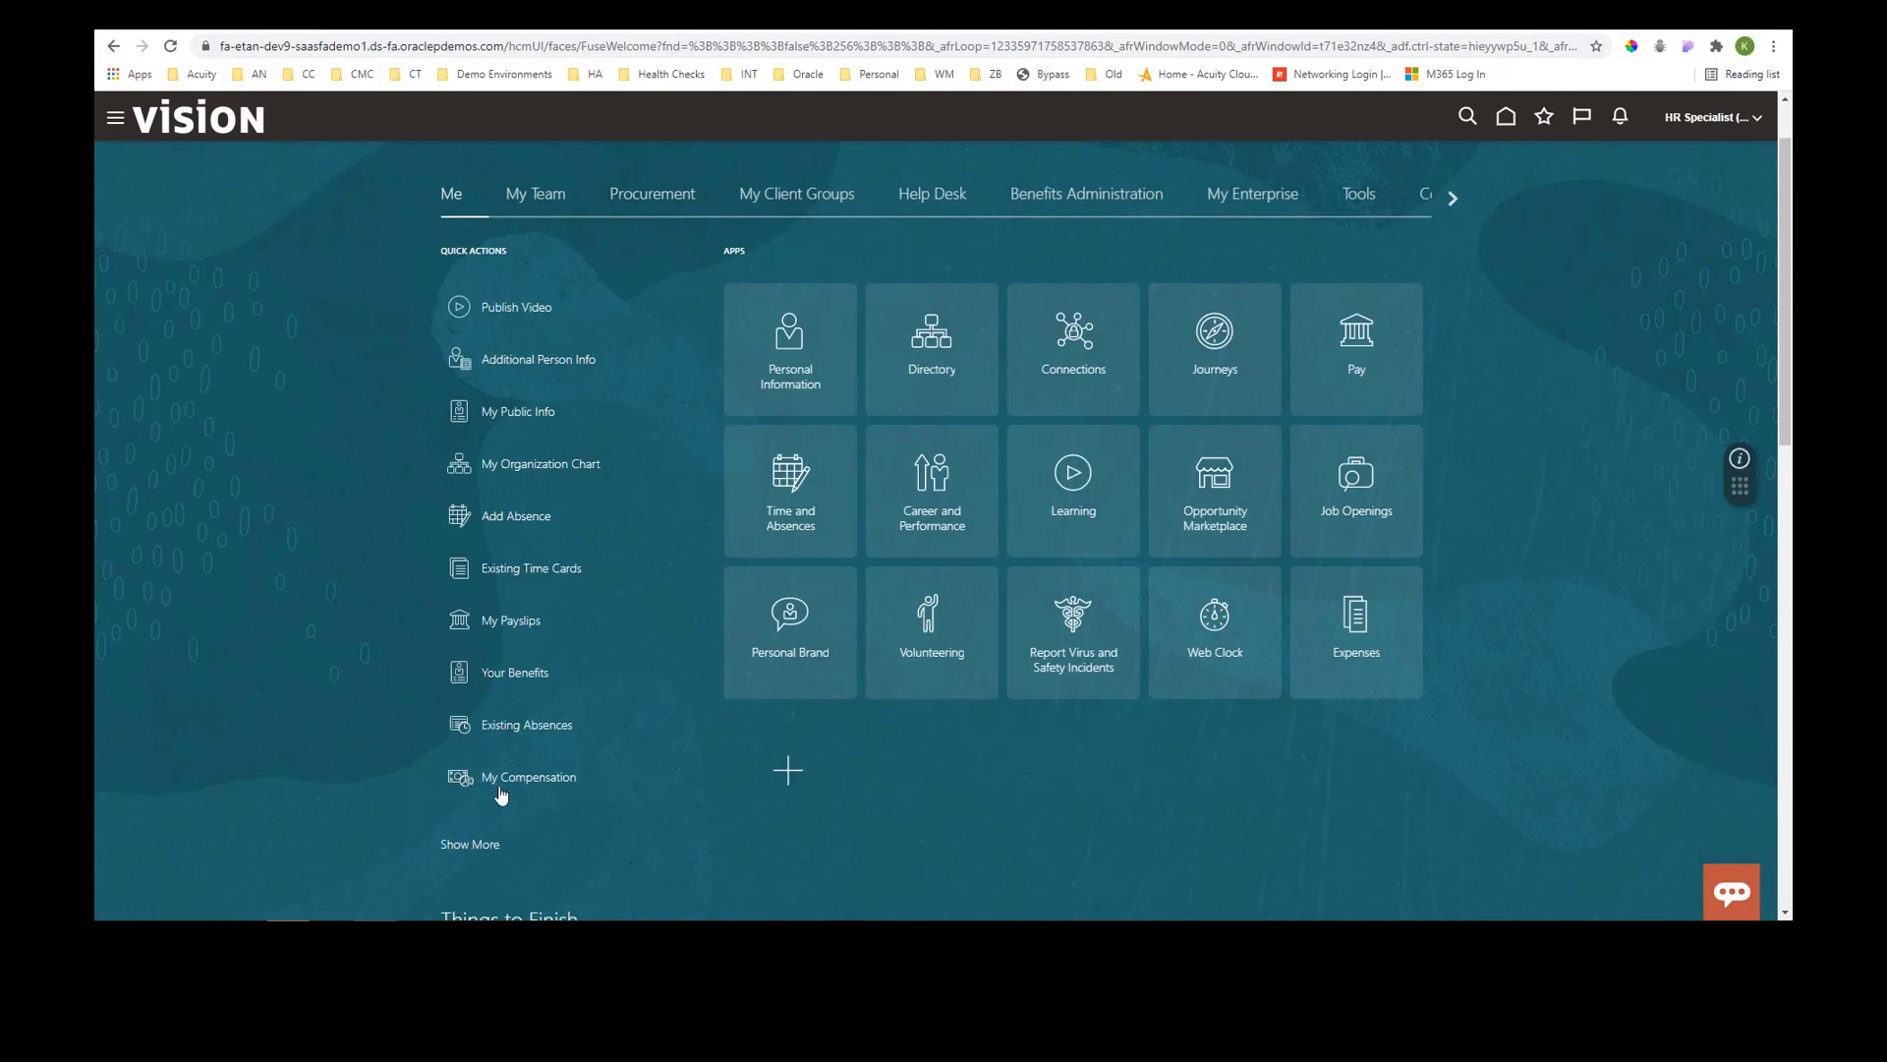
- Show all Me quick actions again and open the CreateSandbox1 sandbox menu to publish the sandbox
left_click(479, 847)
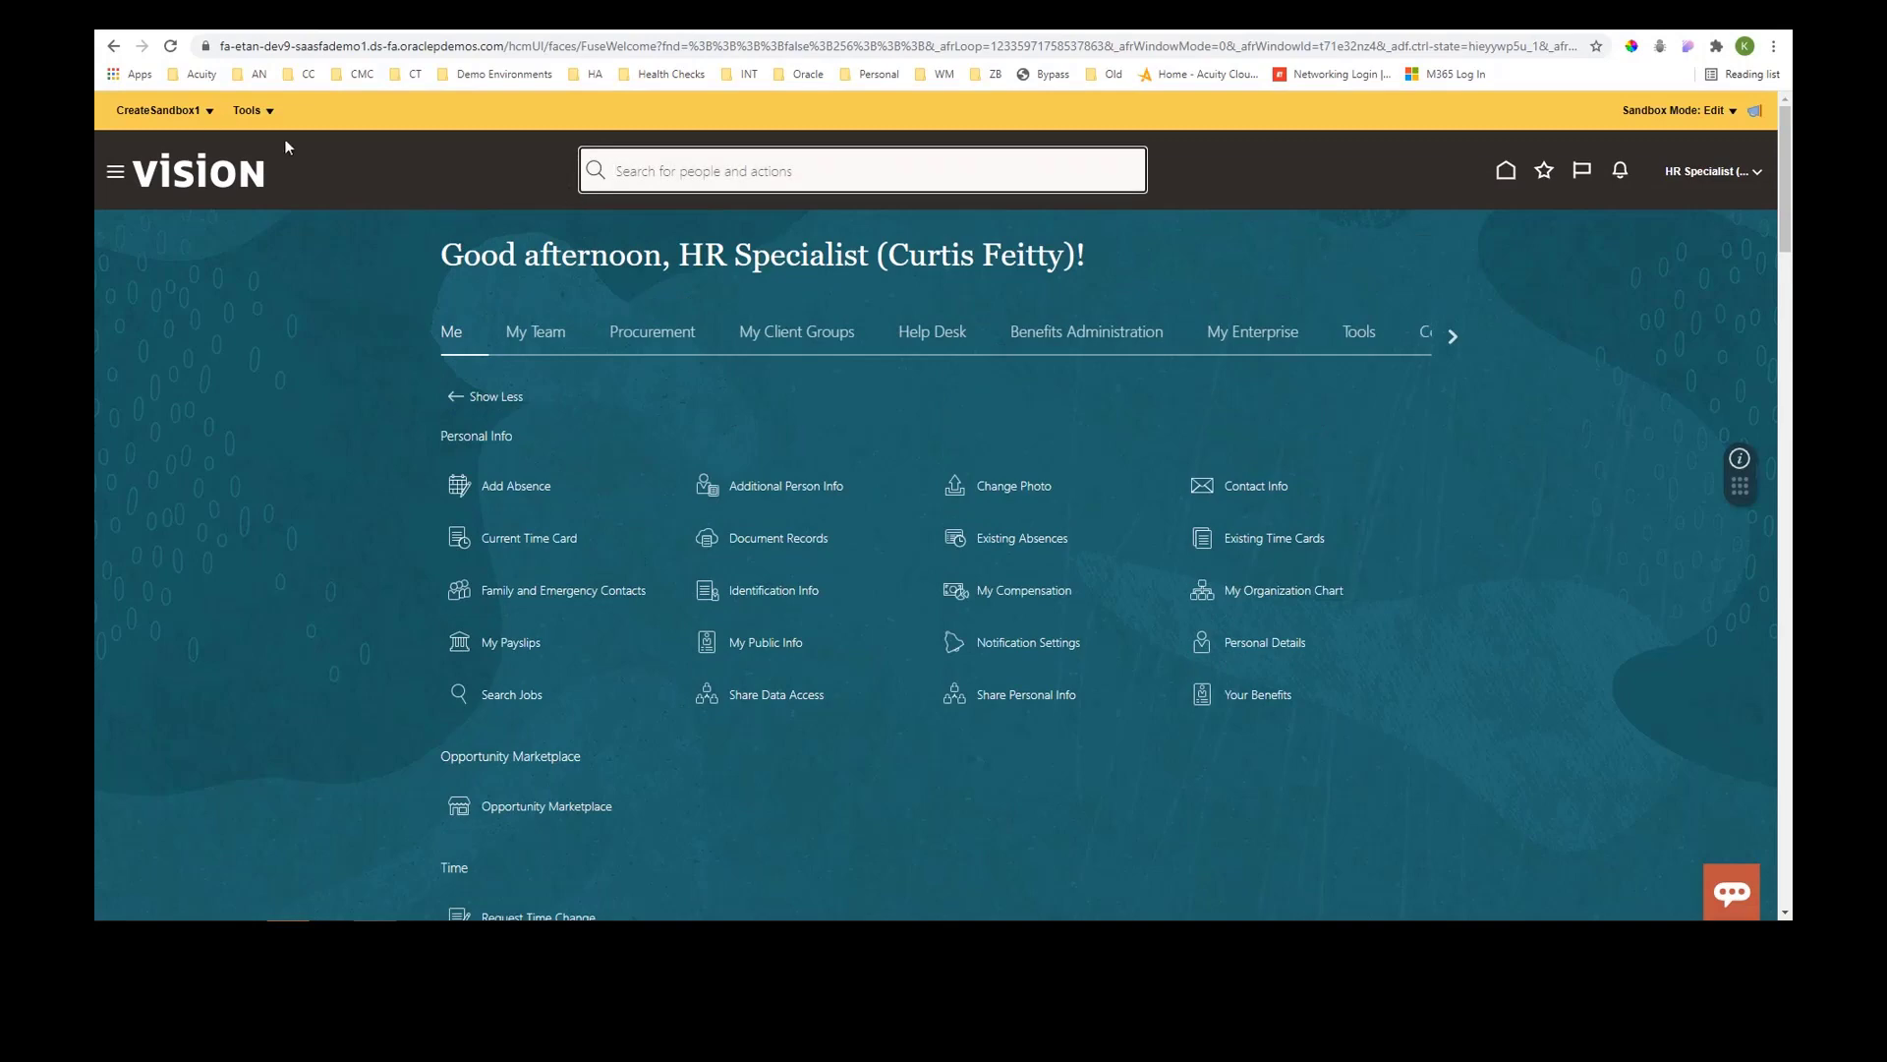
left_click(201, 109)
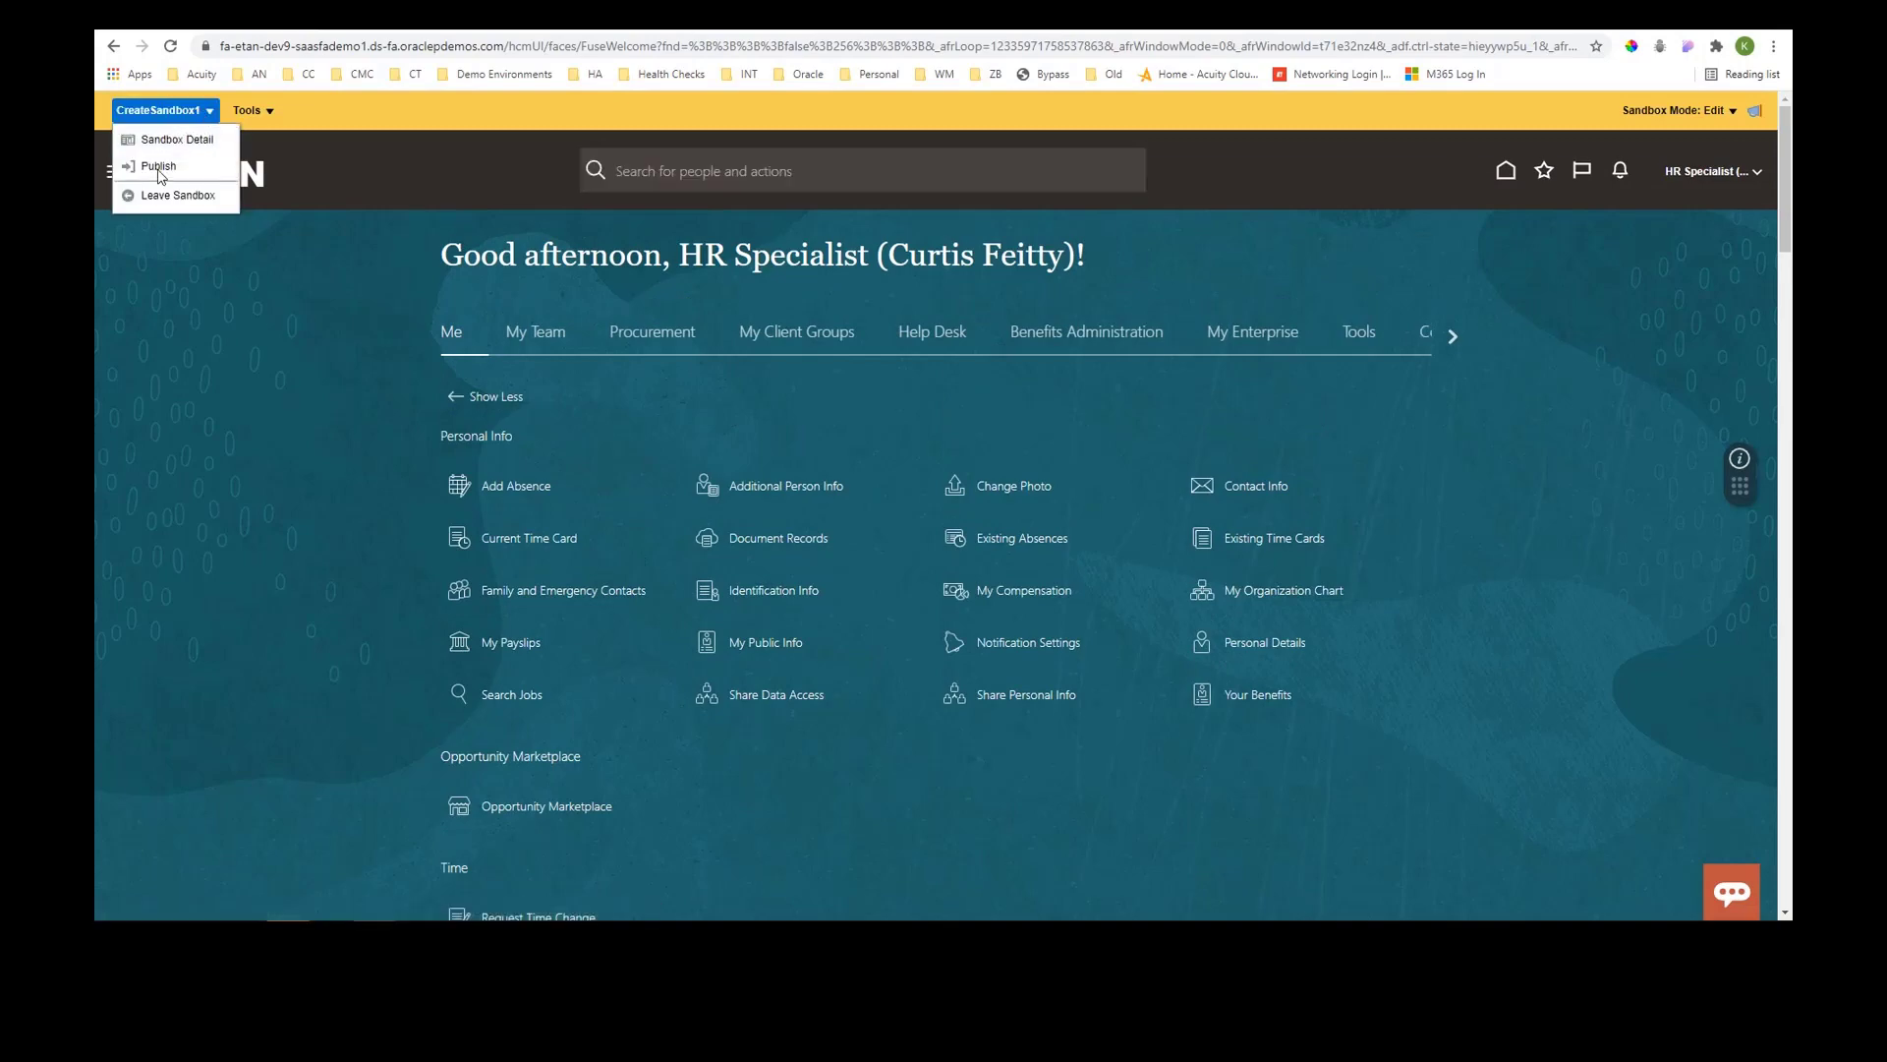